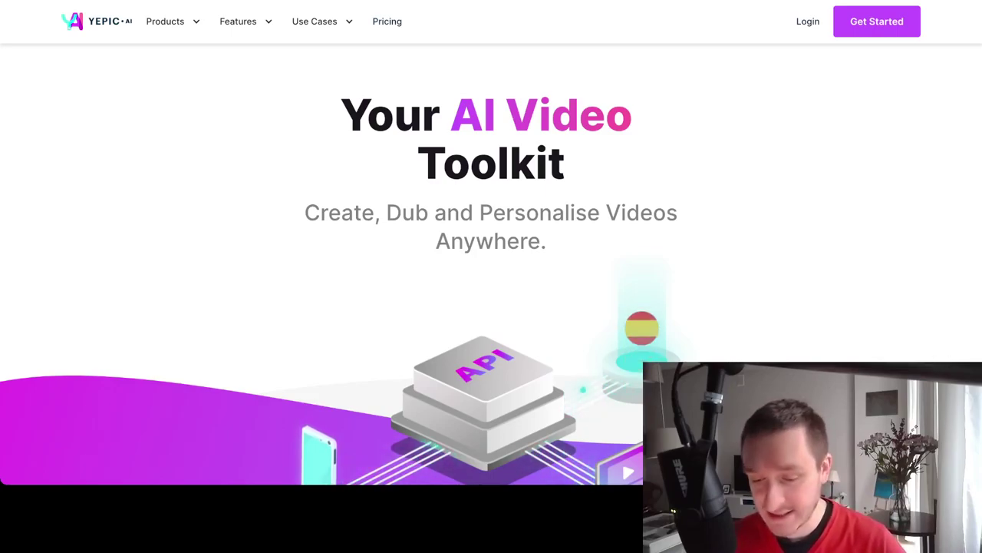
Read the Yepic AI homepage from the AI Video Toolkit headline through the Yepic Studio and Vidvoice product sections.
scroll(491, 277, down, 3)
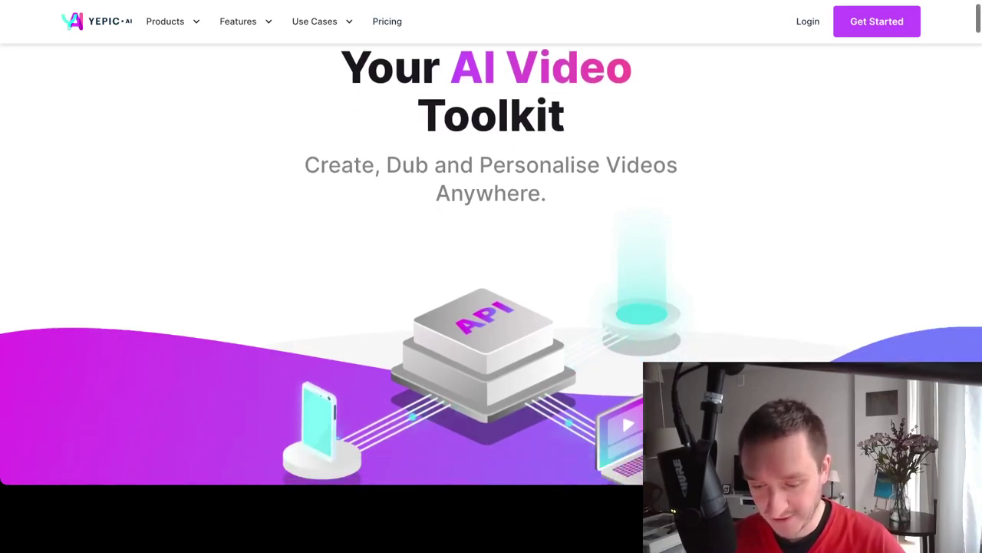
scroll(491, 276, down, 5)
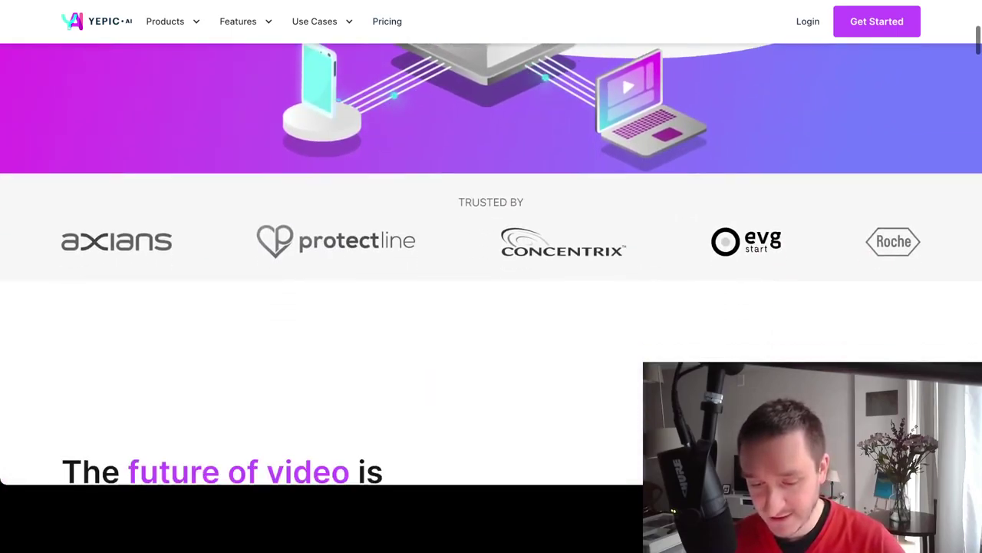
scroll(491, 276, down, 5)
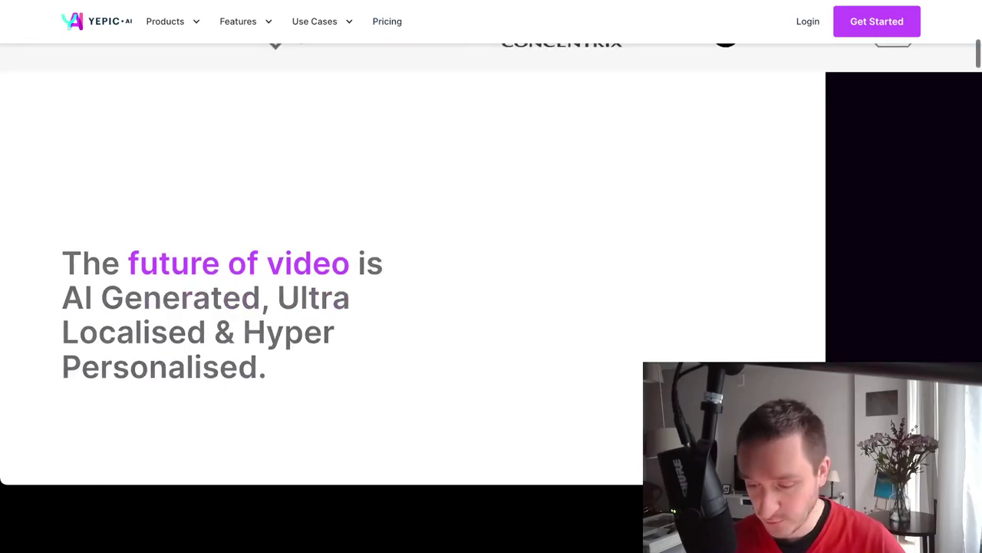
scroll(491, 276, down, 5)
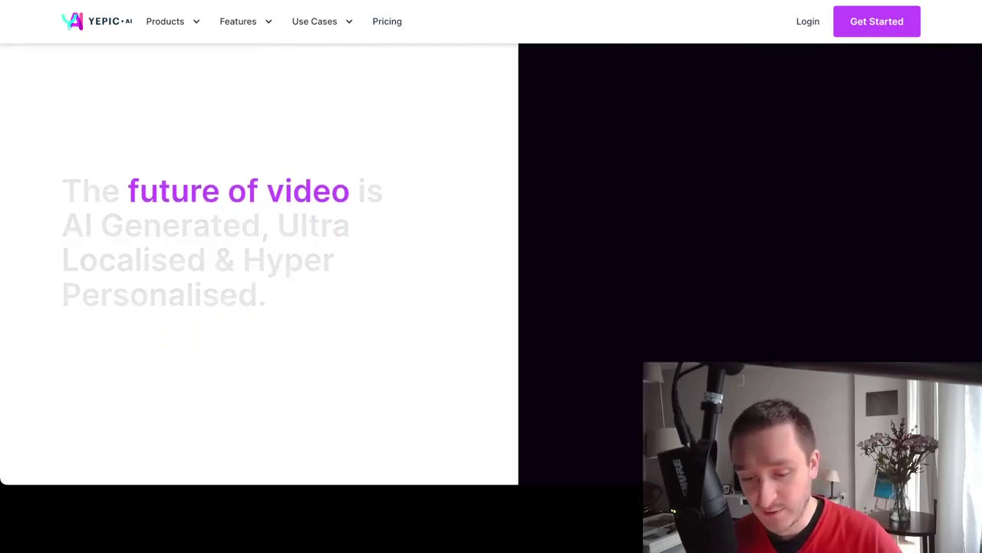
scroll(737, 277, down, 5)
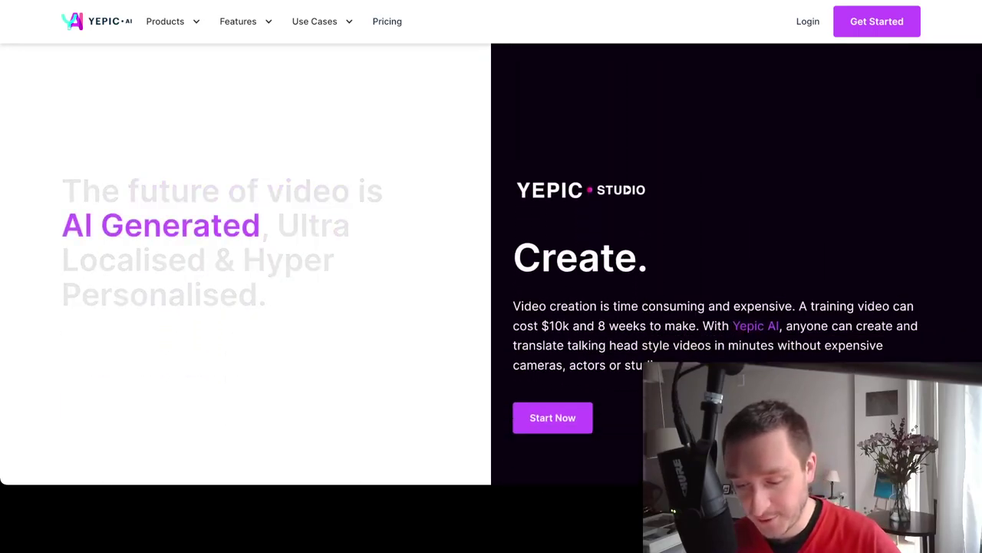
scroll(737, 277, down, 3)
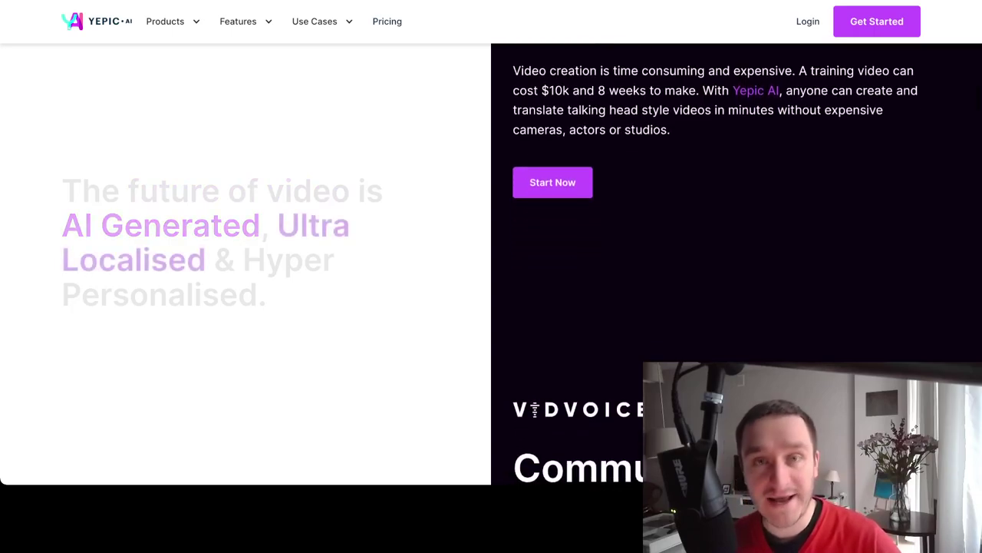
scroll(737, 276, down, 2)
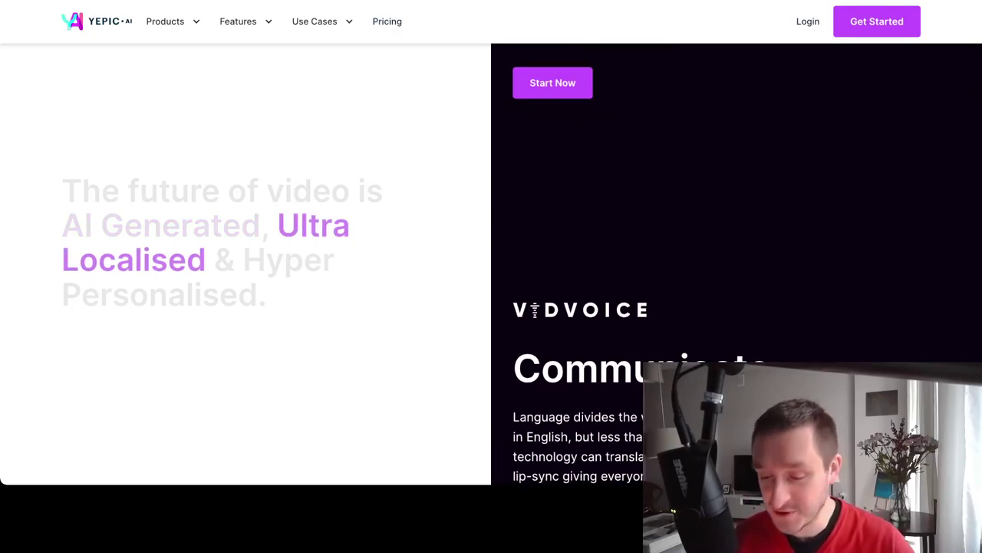
scroll(737, 276, down, 4)
scroll(736, 276, down, 1)
scroll(737, 277, up, 1)
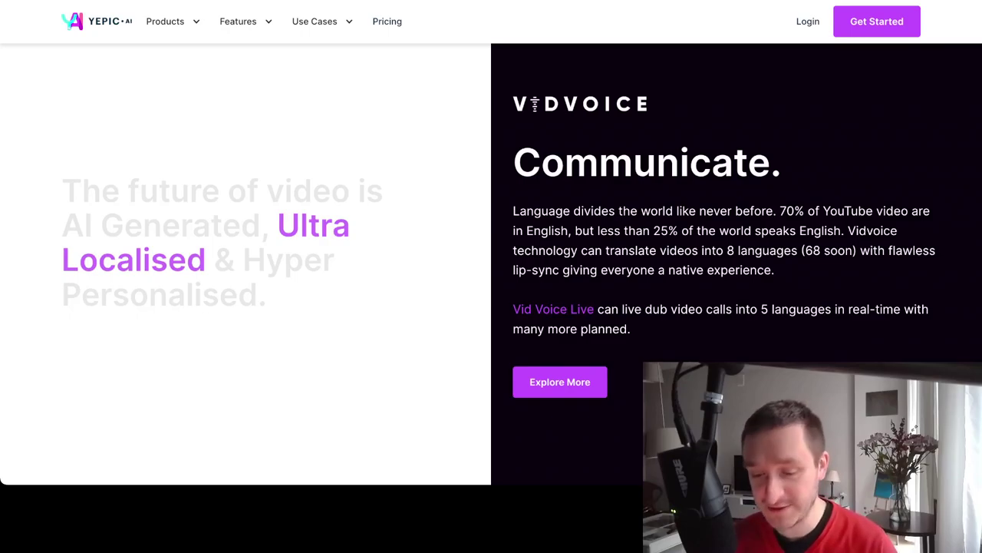
Examine the homepage's Yepic API section, the world map statement and the Imagine section with its video platforms.
scroll(737, 261, down, 4)
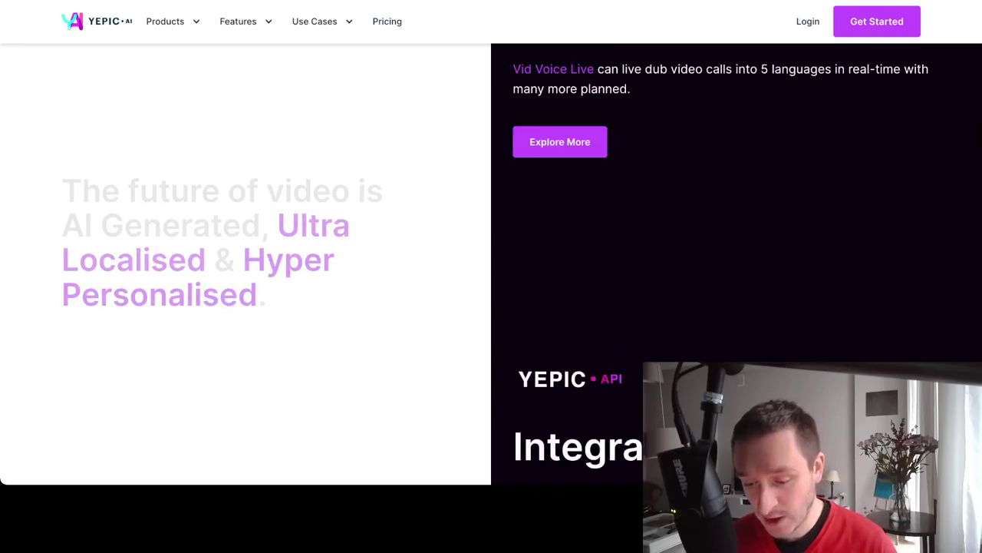
scroll(492, 261, down, 5)
scroll(491, 277, down, 4)
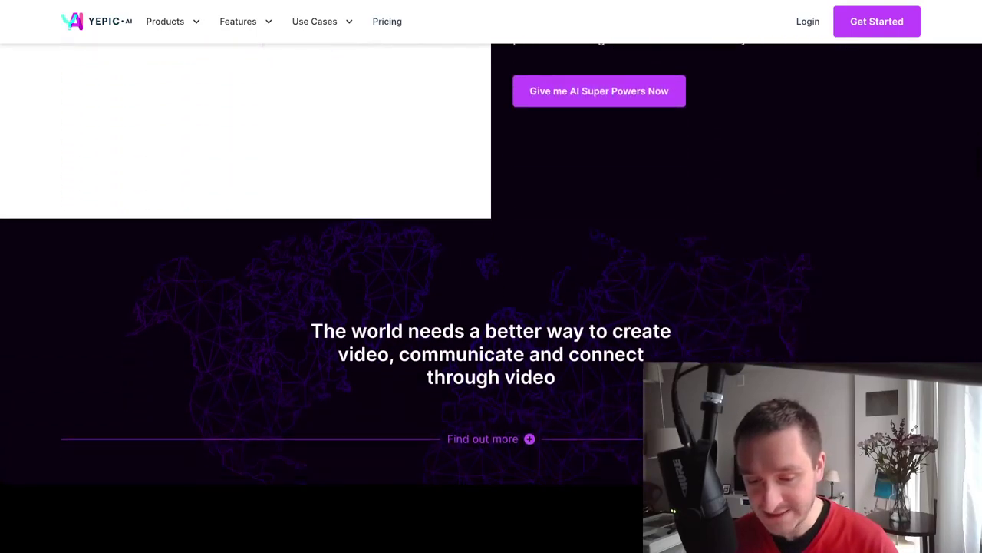
scroll(492, 276, down, 2)
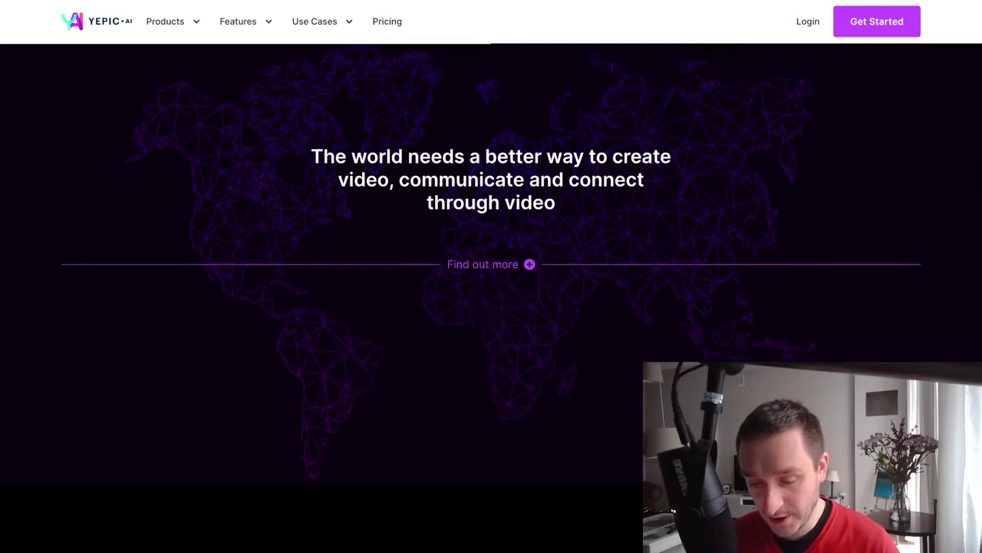
scroll(491, 277, up, 1)
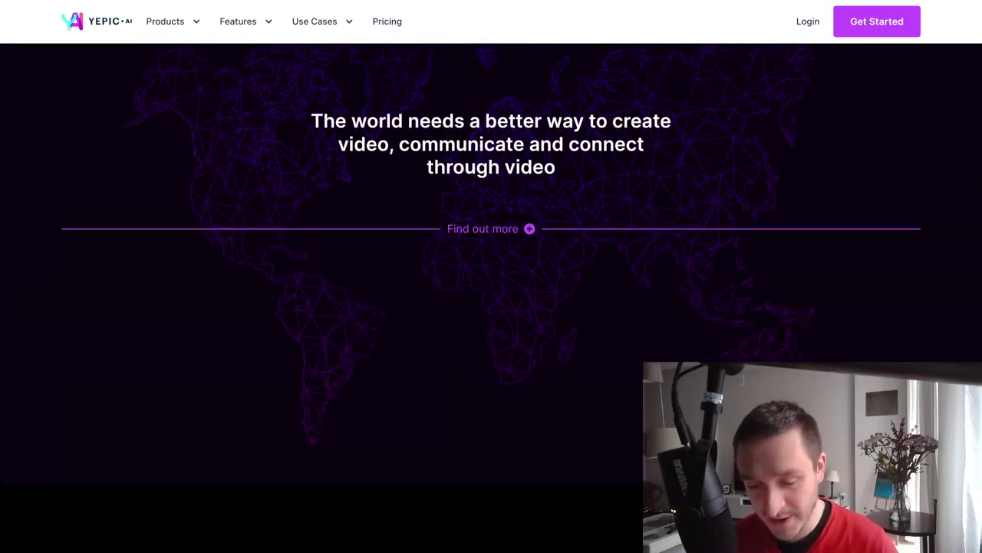
scroll(492, 268, down, 1)
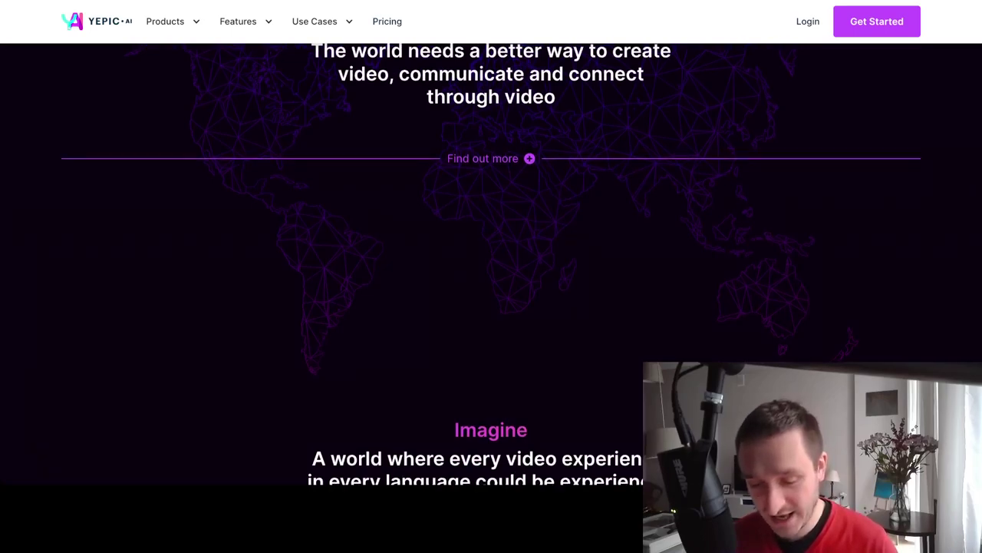
scroll(491, 276, down, 3)
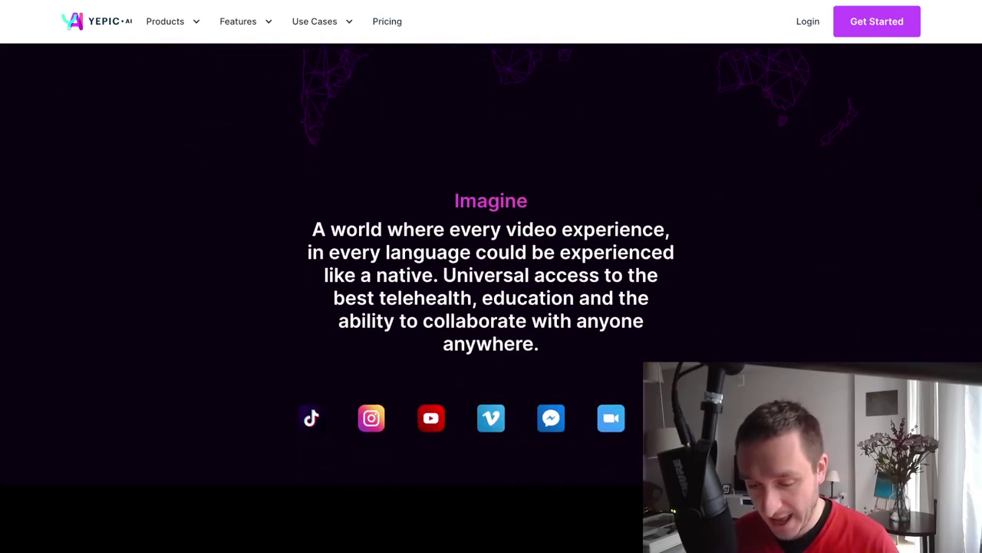
scroll(491, 276, down, 4)
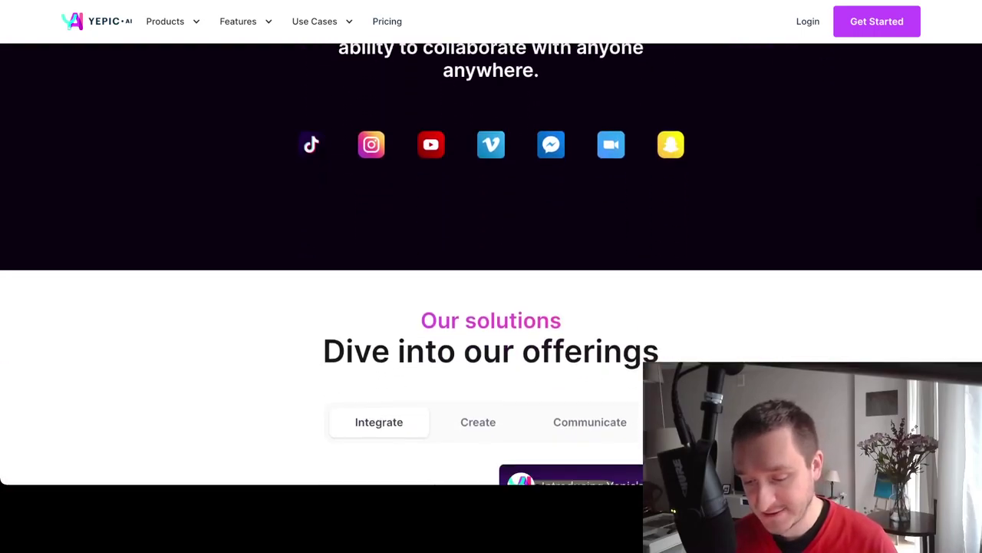
Read the API description under the homepage's Our solutions offerings.
scroll(492, 264, down, 3)
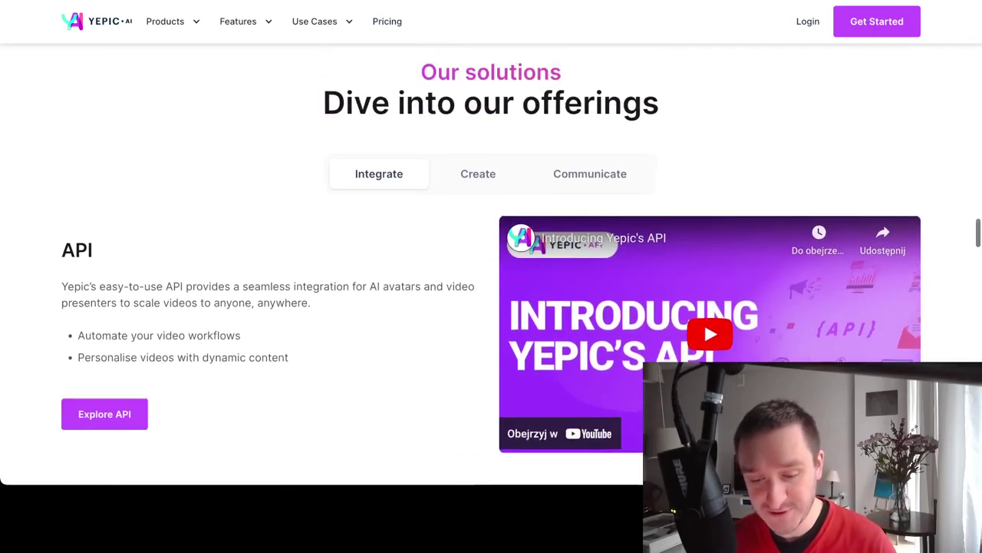
scroll(491, 264, up, 1)
scroll(491, 264, down, 1)
scroll(491, 264, down, 1)
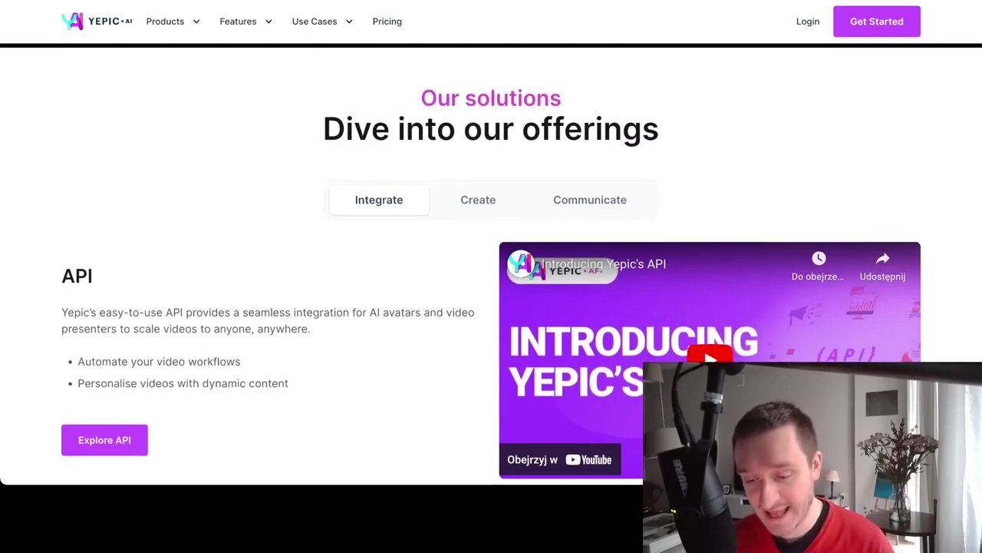
scroll(491, 264, down, 1)
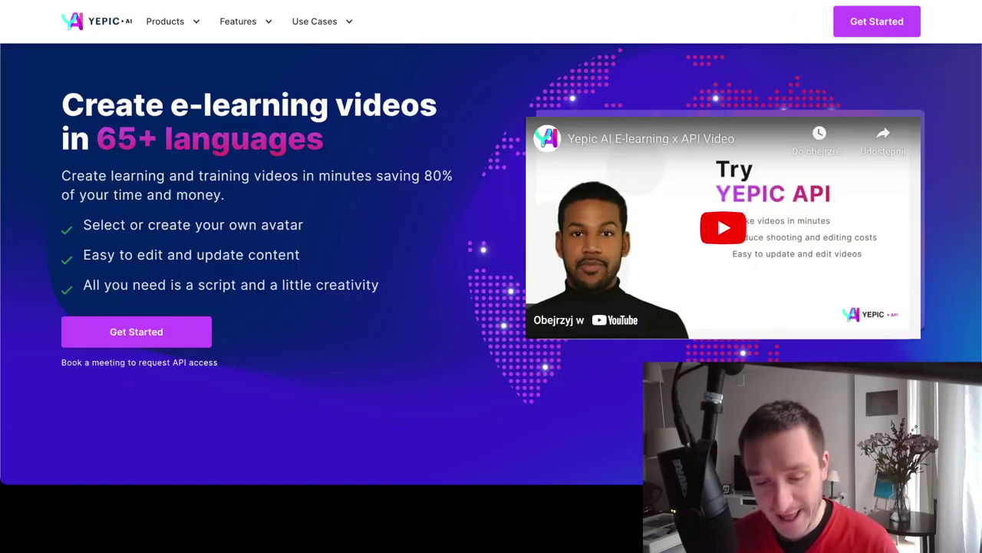
Examine the e-learning video page, including its introduction, Key Features, Self Managed Learning, International Reach and Relevant Course Materials.
scroll(491, 253, down, 1)
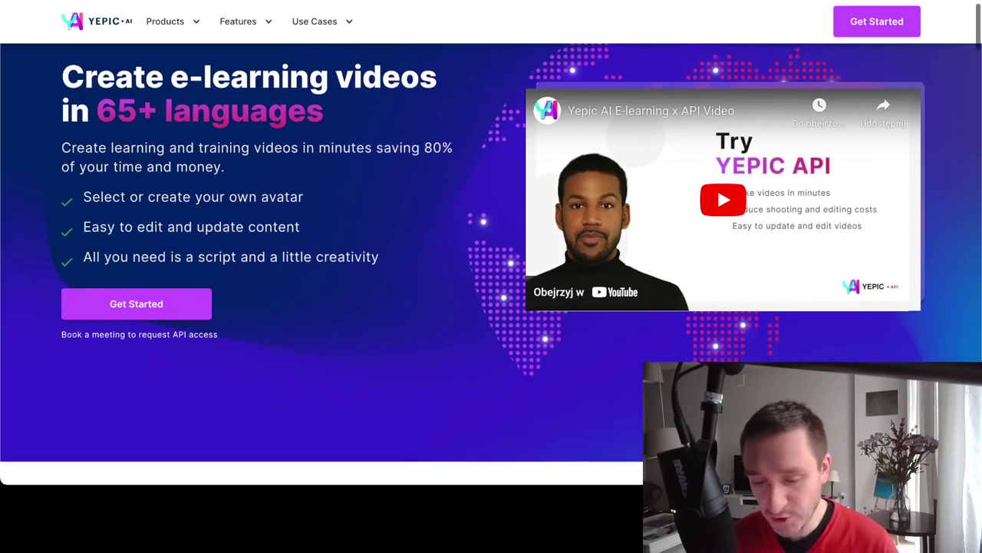
scroll(492, 253, down, 2)
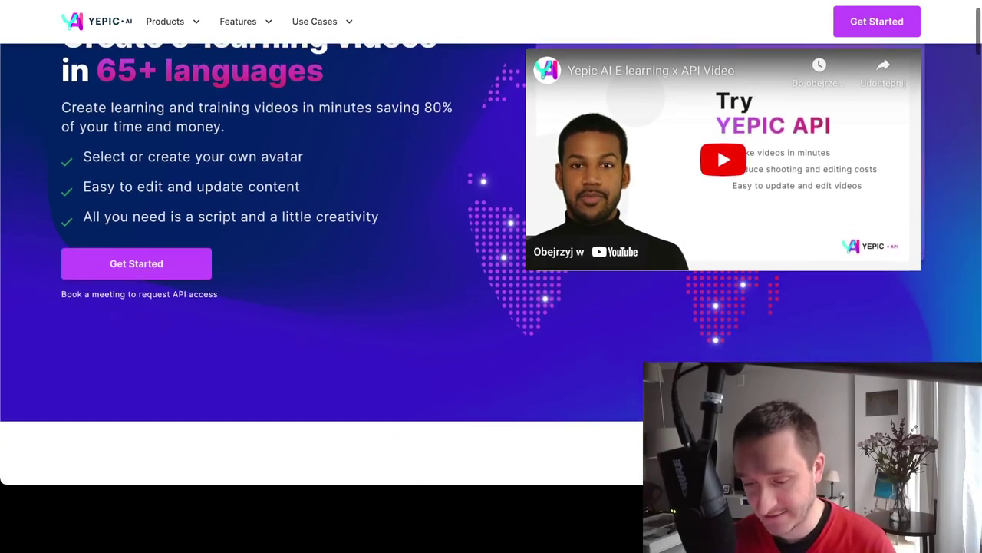
scroll(491, 253, up, 3)
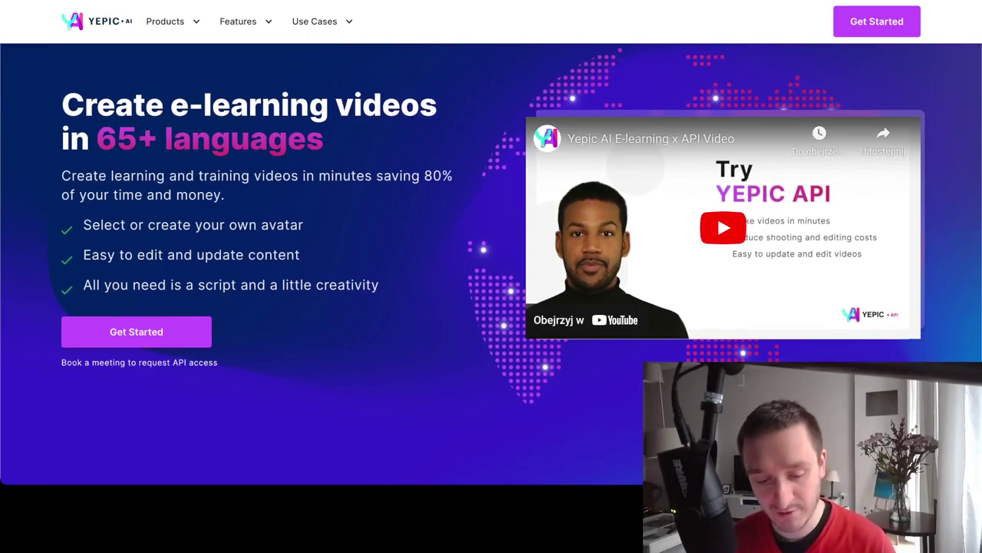
scroll(491, 253, down, 2)
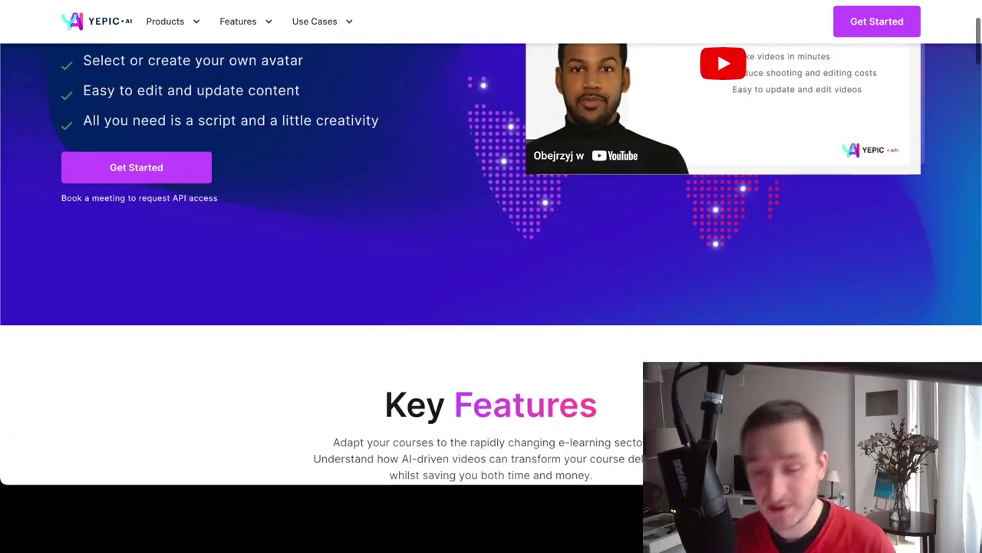
scroll(491, 264, up, 1)
scroll(491, 264, down, 4)
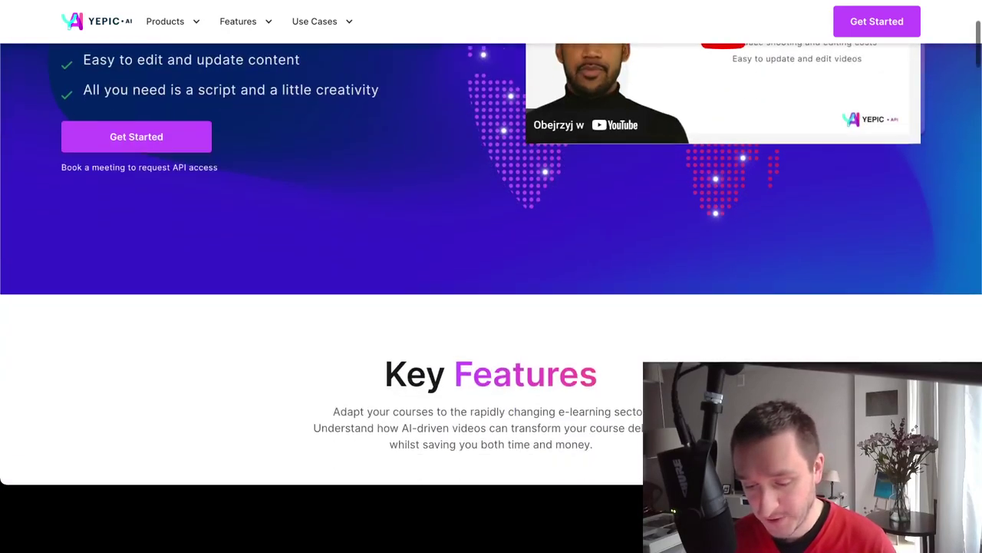
scroll(491, 261, down, 5)
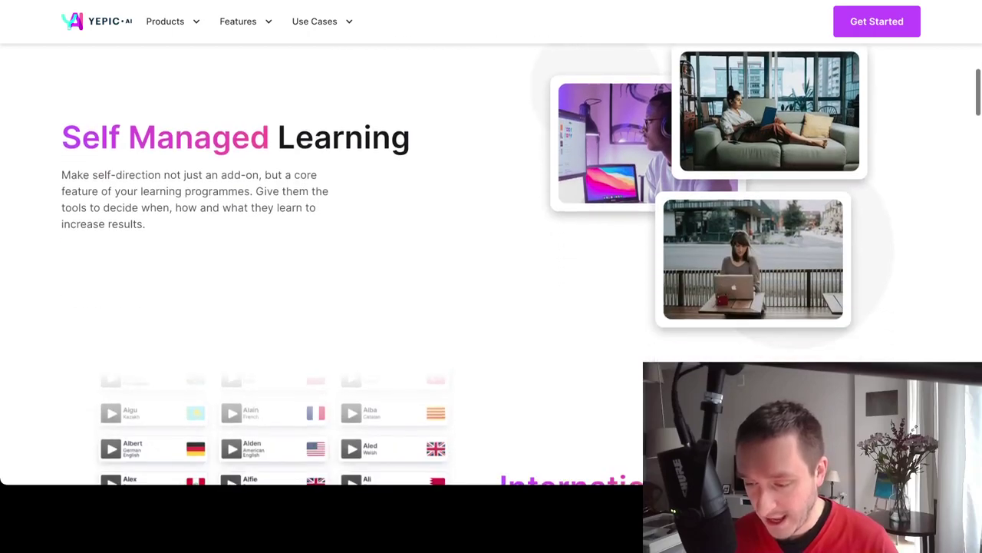
scroll(492, 260, down, 7)
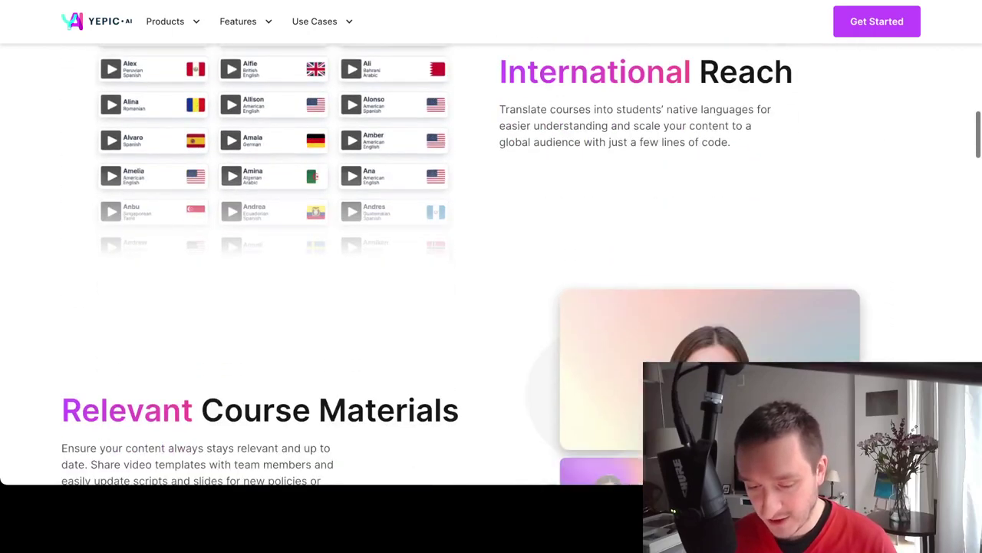
scroll(491, 261, down, 5)
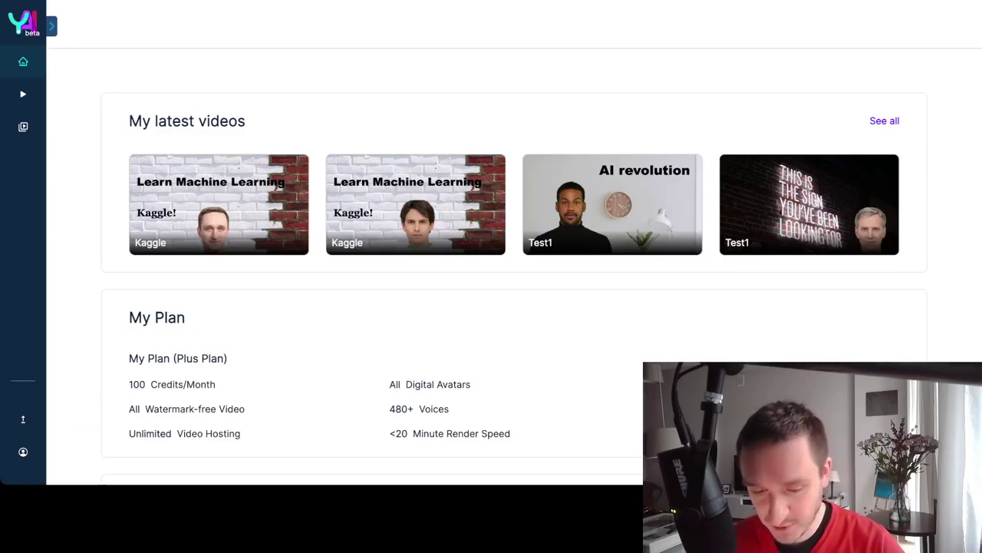
Review the dashboard's latest videos and the features included in the current subscription plan.
scroll(515, 250, down, 1)
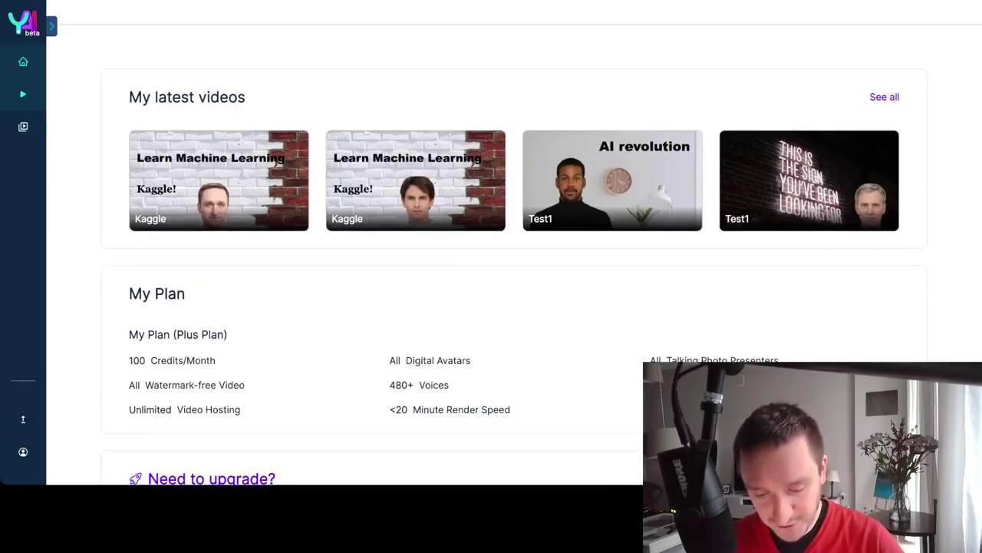
scroll(516, 249, down, 2)
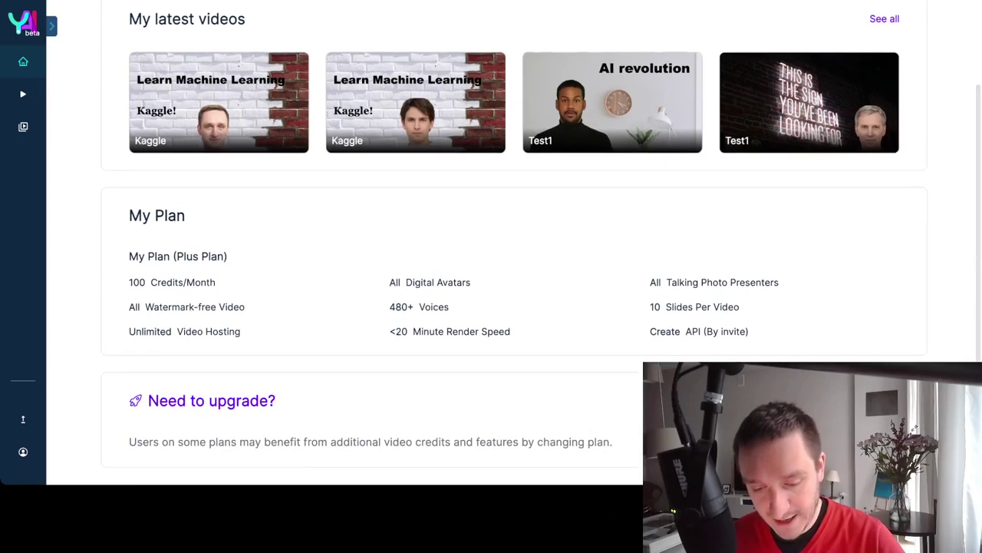
scroll(515, 250, up, 2)
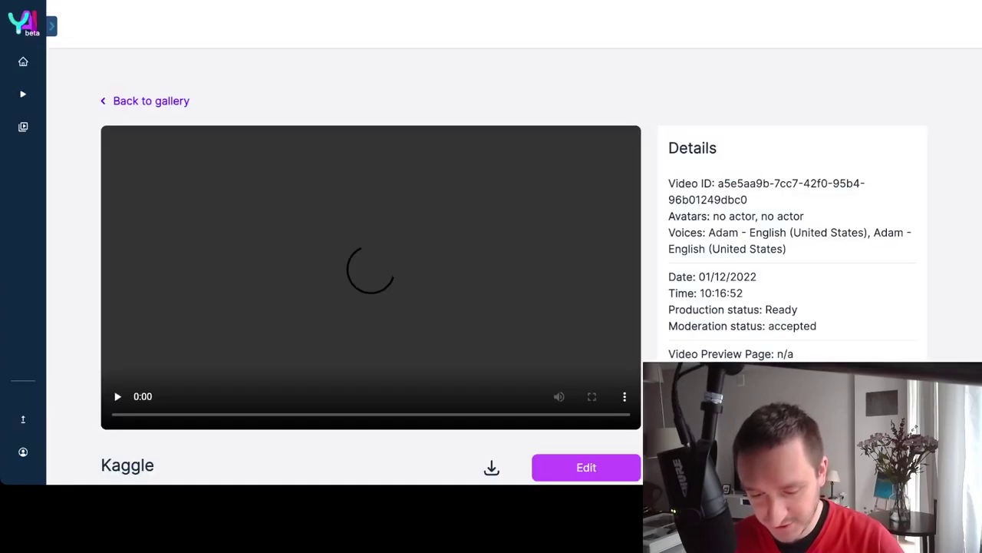
Review the details, privacy setting and two-slide script of the Kaggle video dated 01/12/2022.
scroll(491, 242, down, 3)
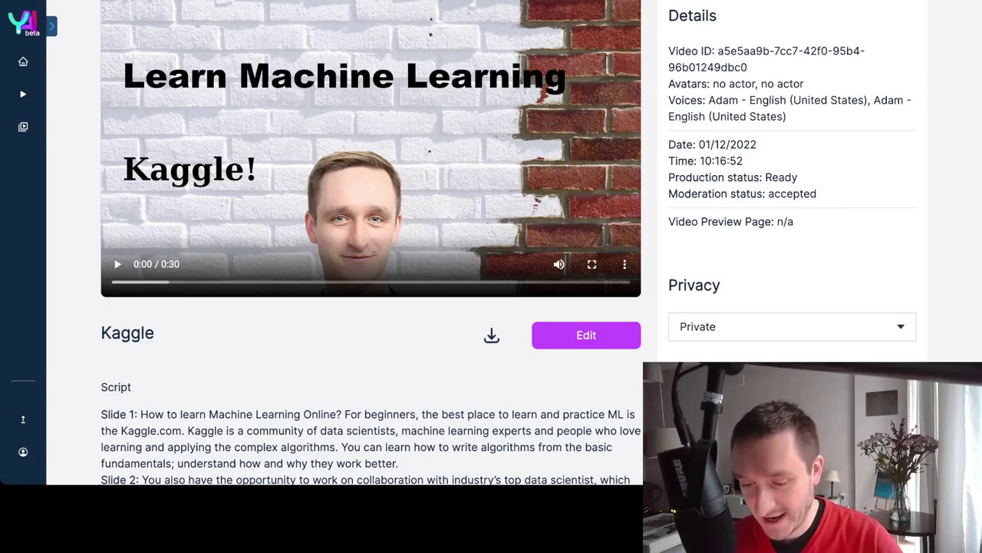
scroll(491, 241, up, 1)
scroll(491, 242, down, 2)
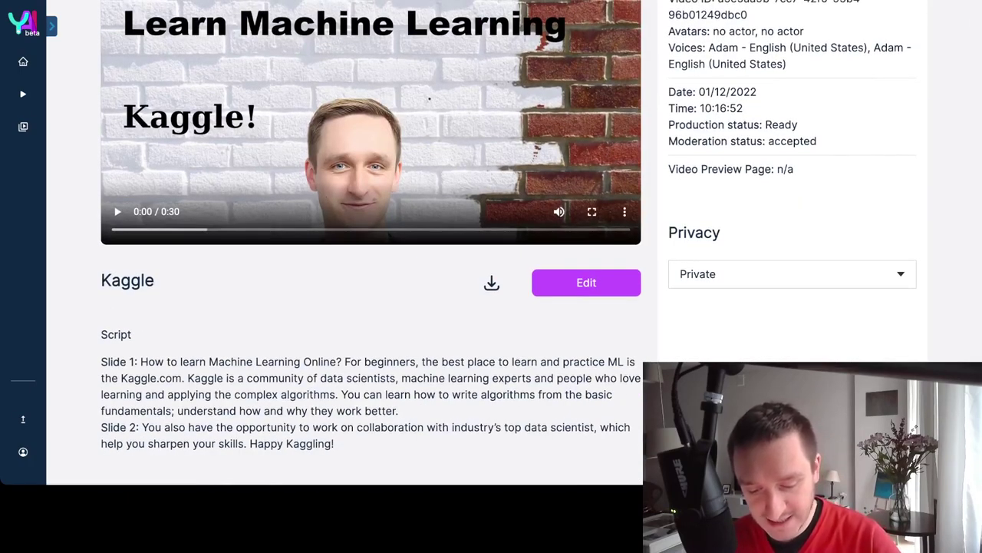
scroll(492, 242, up, 1)
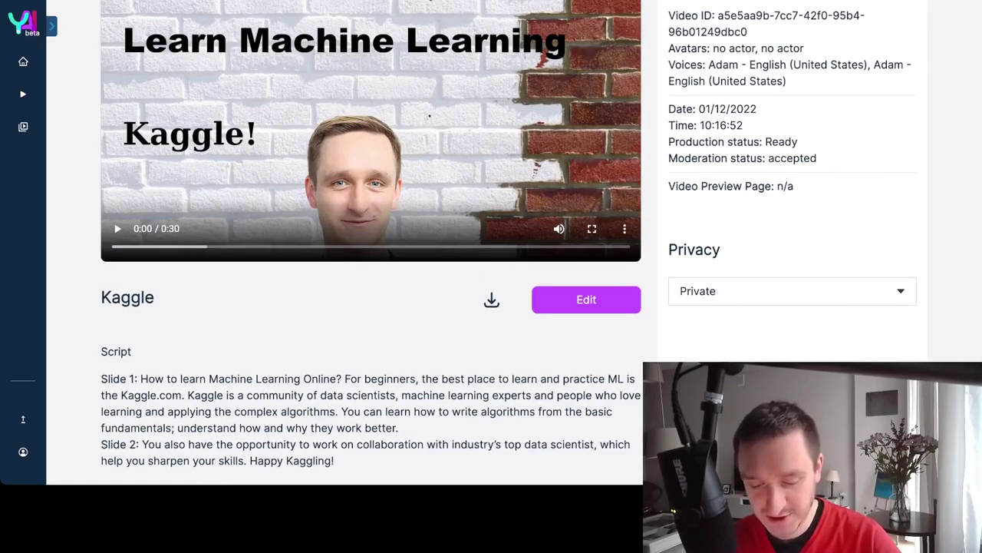
scroll(492, 241, up, 3)
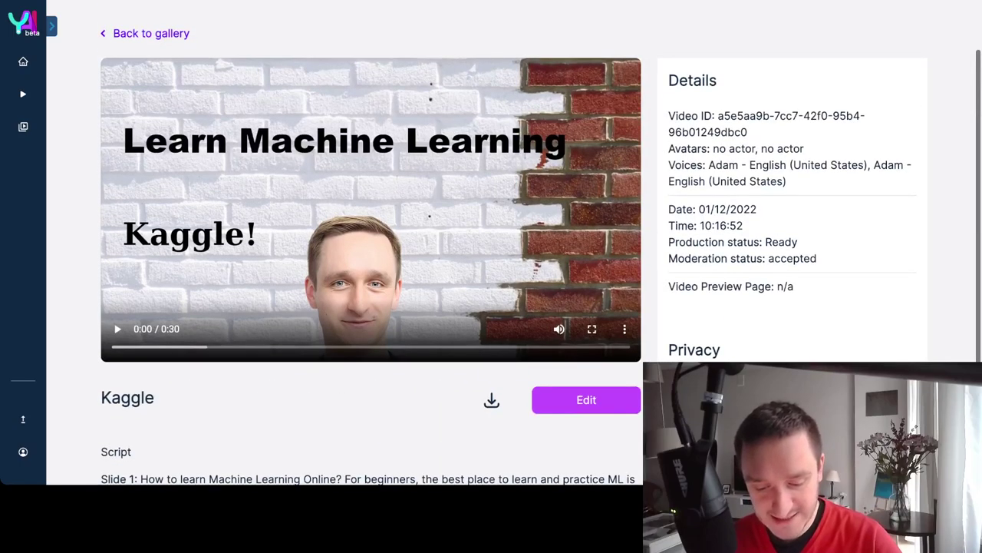
Play the Kaggle video to its end and return to the gallery of all videos.
click(118, 328)
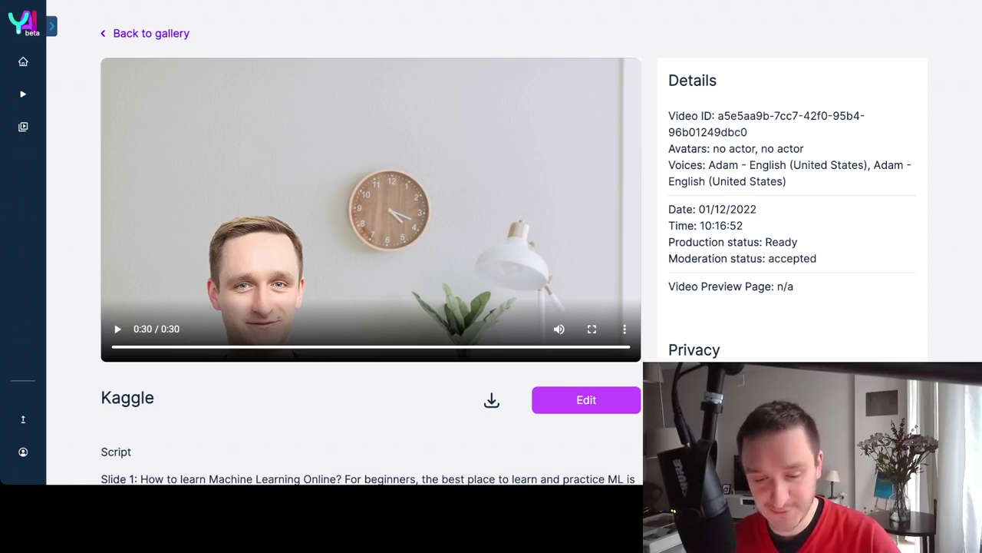
key(alt+Left)
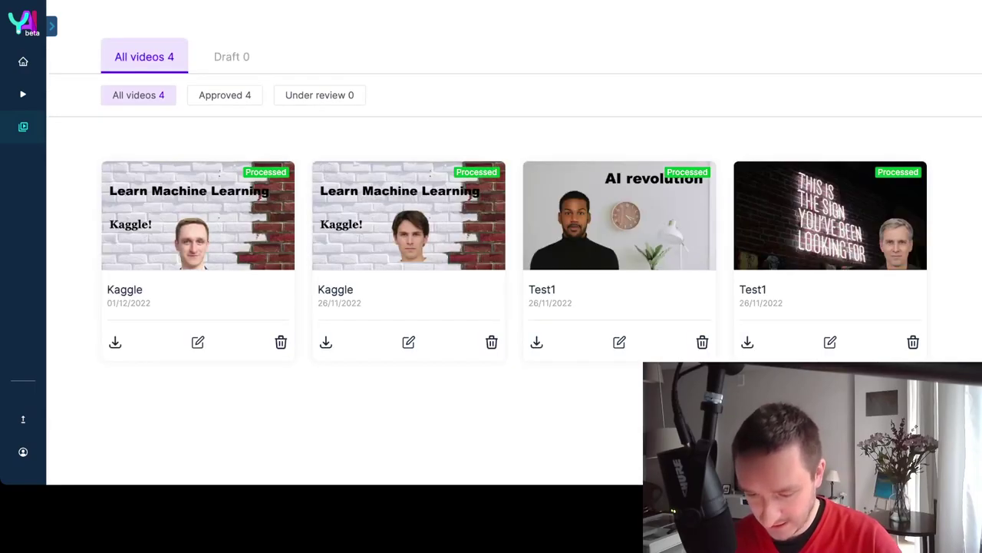
Play the Test1 video titled "AI revolution" and review its details, privacy setting and script.
click(619, 215)
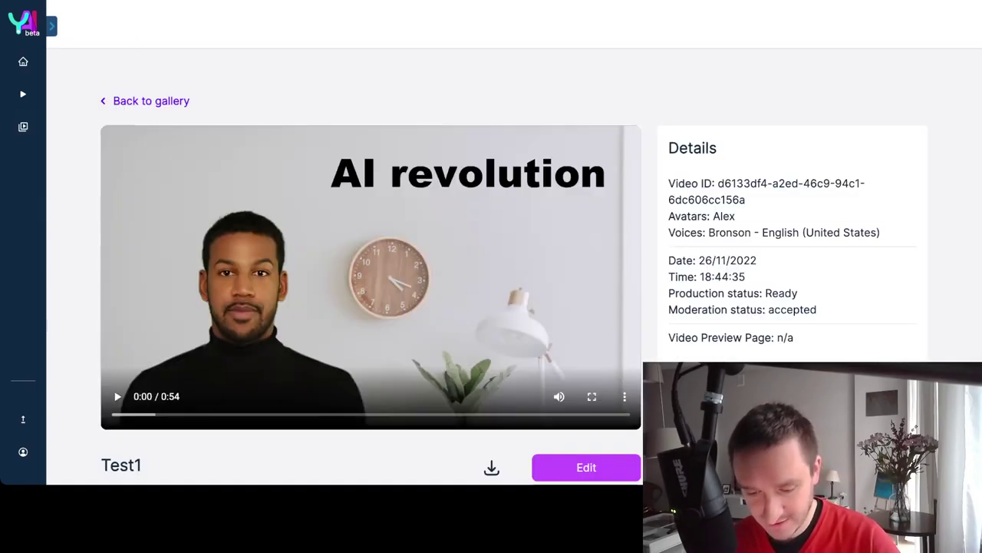
scroll(491, 251, down, 1)
scroll(491, 246, down, 1)
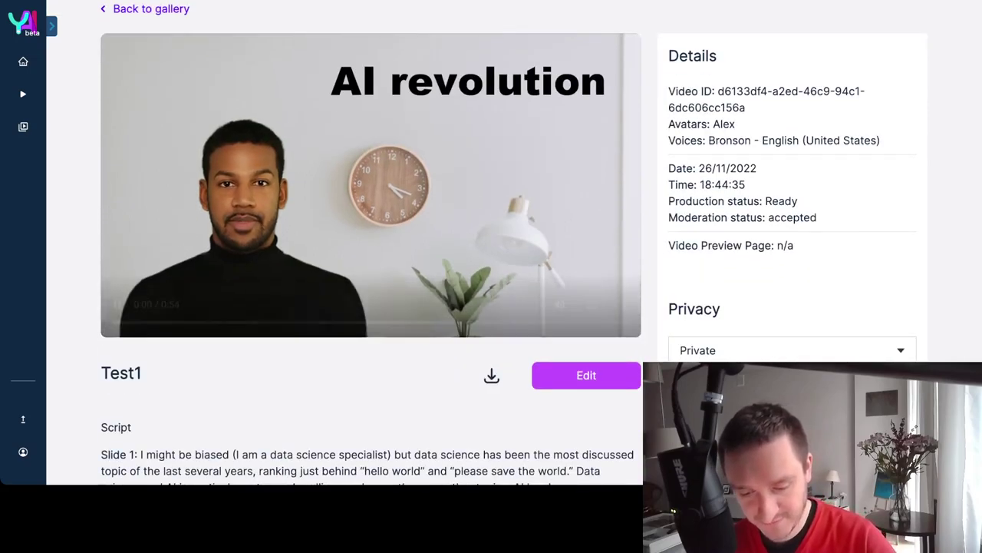
scroll(491, 245, down, 1)
scroll(491, 246, down, 1)
scroll(491, 246, up, 2)
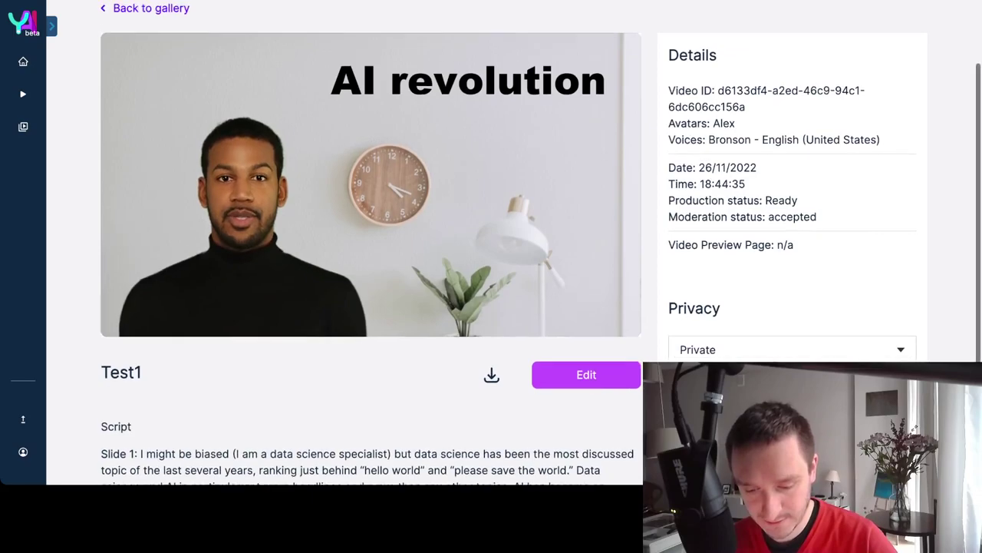
scroll(491, 245, down, 1)
scroll(491, 245, up, 1)
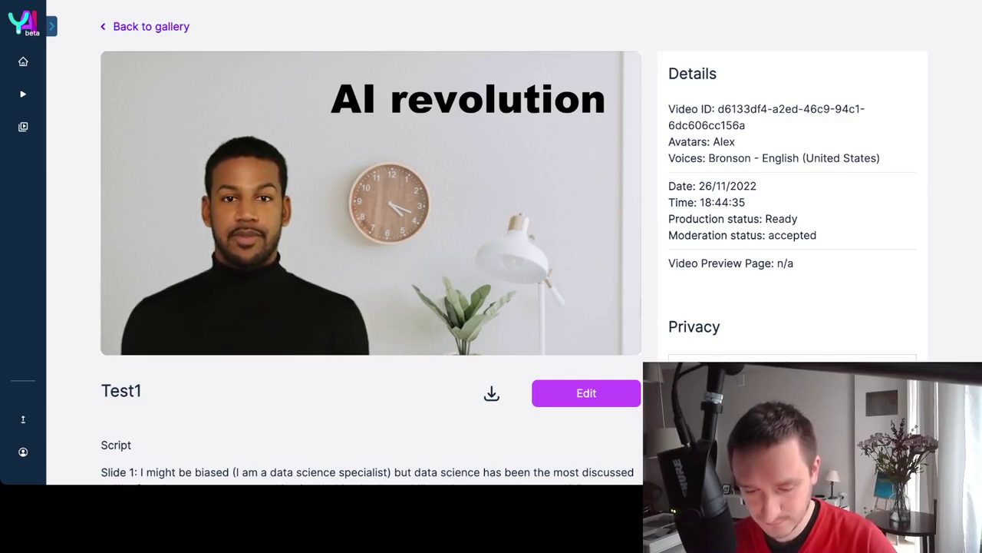
Pause the Test1 video at 0:24 and look over its script again.
mouse_move(365, 330)
key(space)
scroll(491, 241, down, 1)
scroll(366, 330, down, 1)
scroll(365, 330, up, 2)
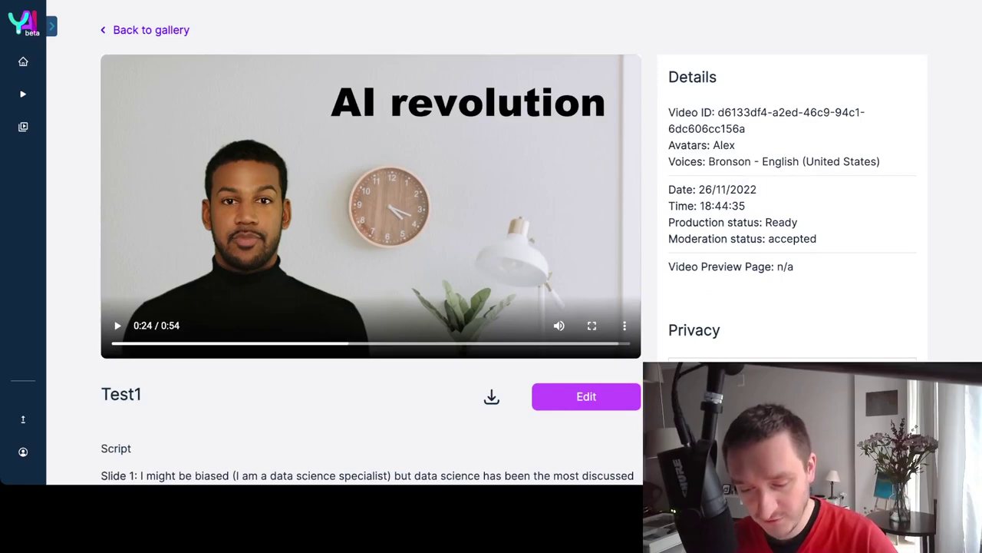
Load the Test1 video into the video editor for editing and show the Avatars available as actors.
click(586, 396)
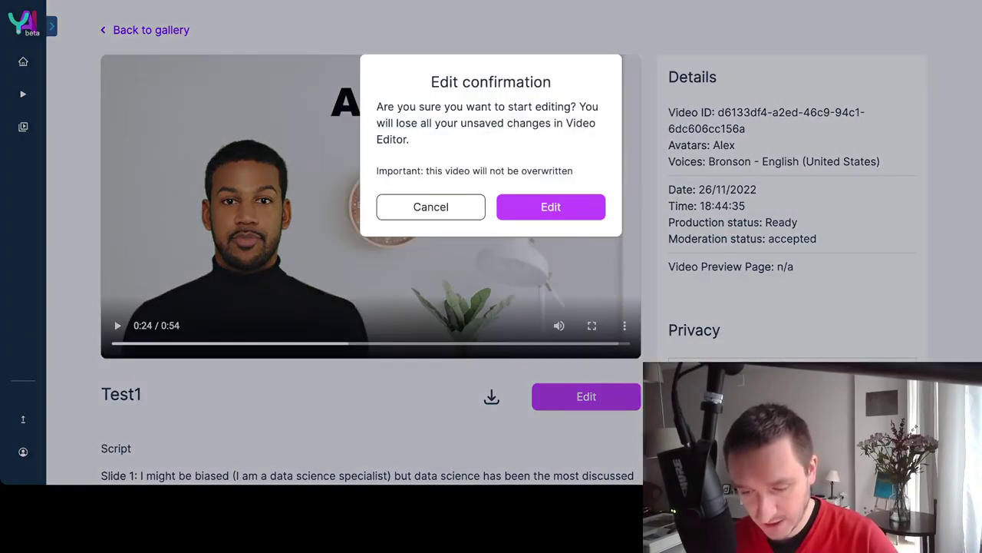
click(550, 206)
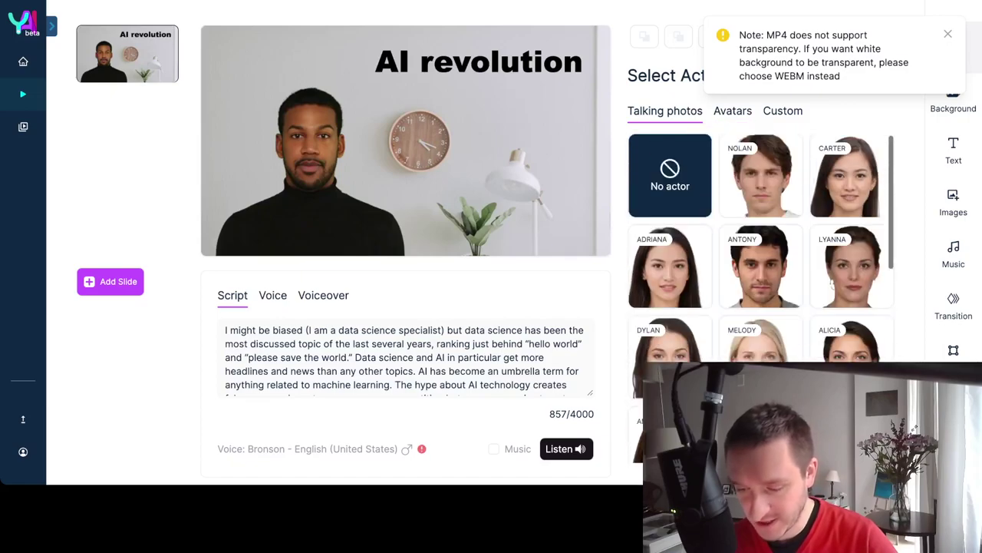
click(733, 111)
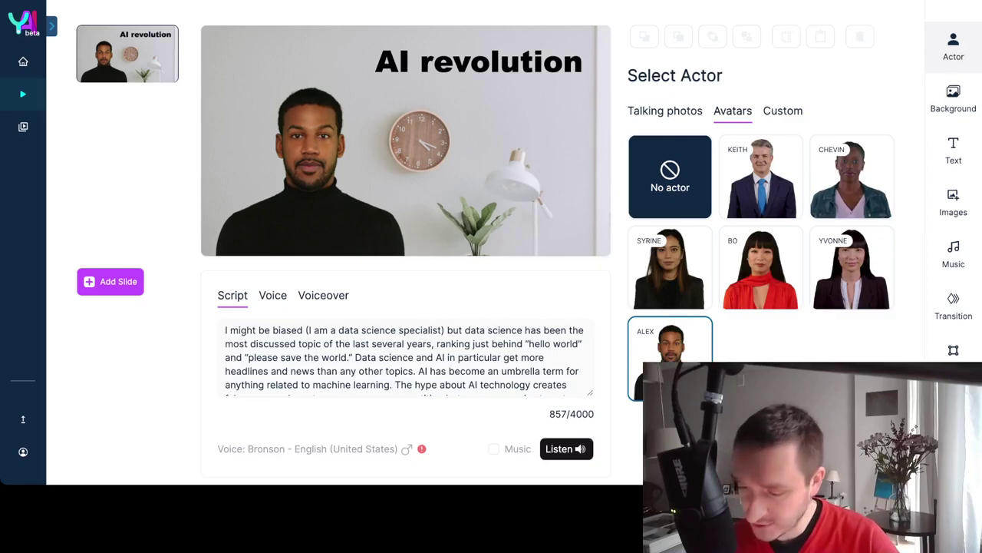
Try the brick wall and grey-blue gradient images as the slide's background, and return to the wall clock and lamp image.
click(954, 100)
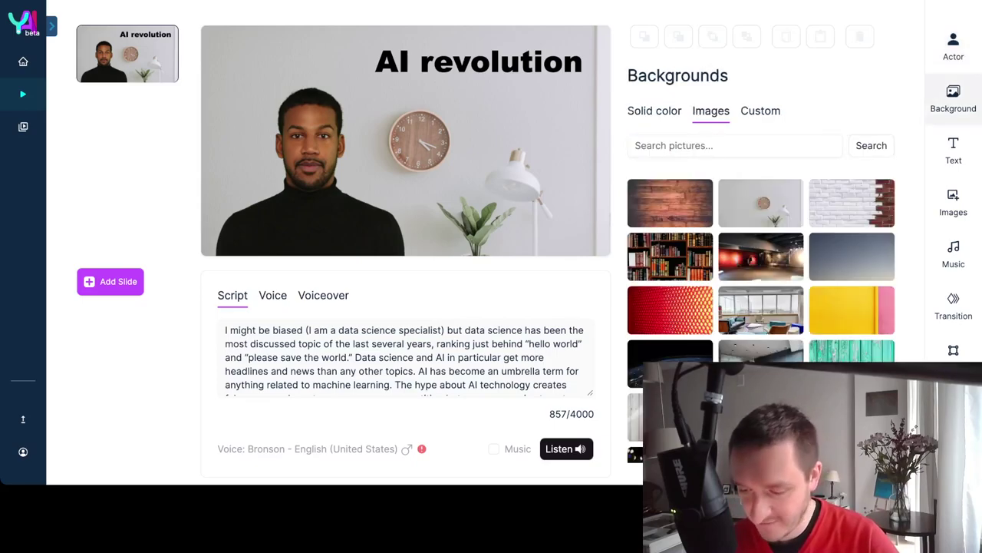
click(851, 202)
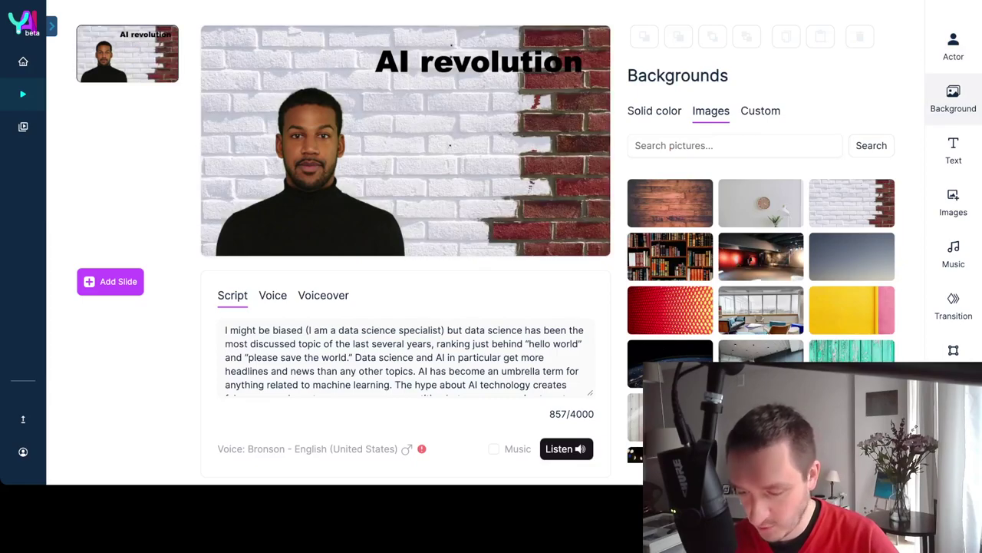
click(851, 256)
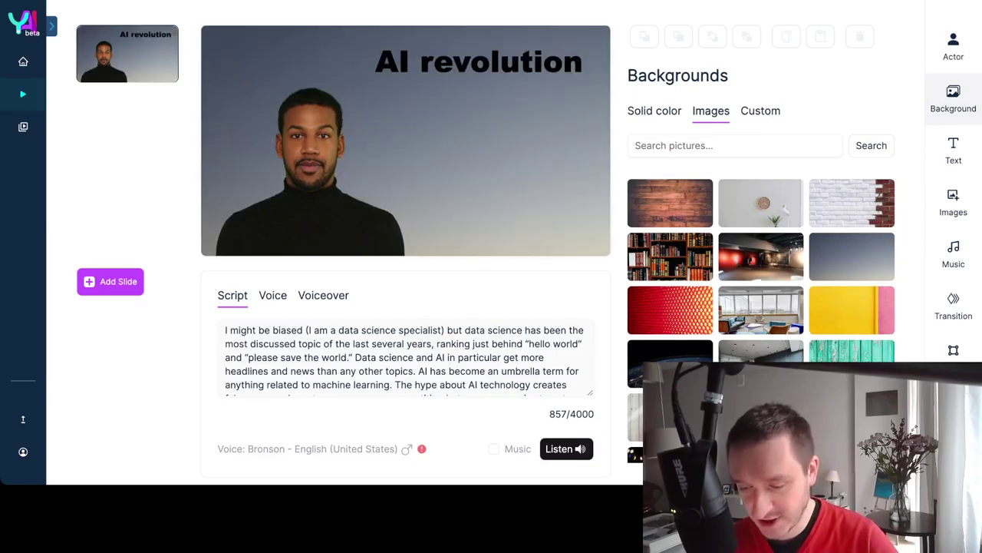
click(761, 202)
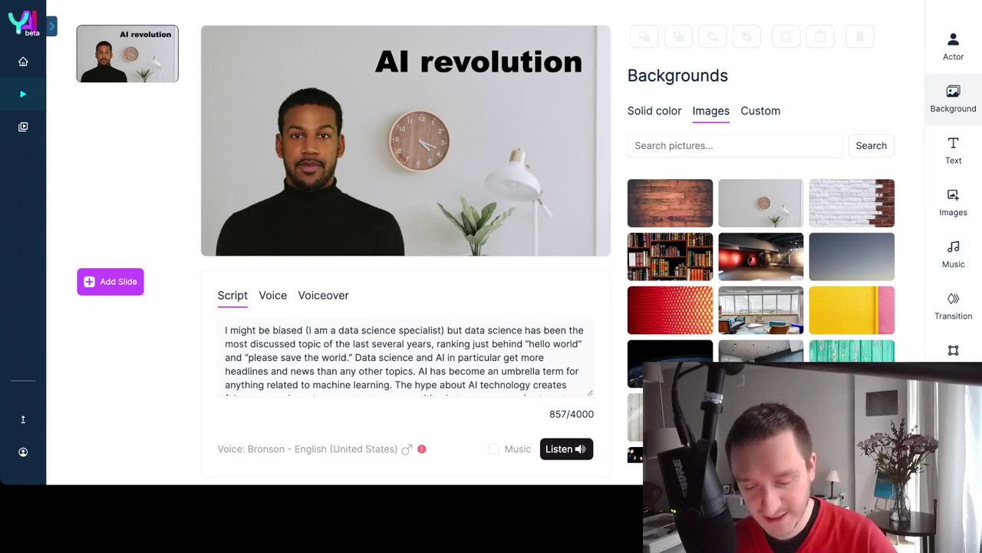
Browse the languages offered for the slide's voice, from the English variants to the Portuguese and Spanish ones, without changing English (United States).
click(323, 295)
click(273, 295)
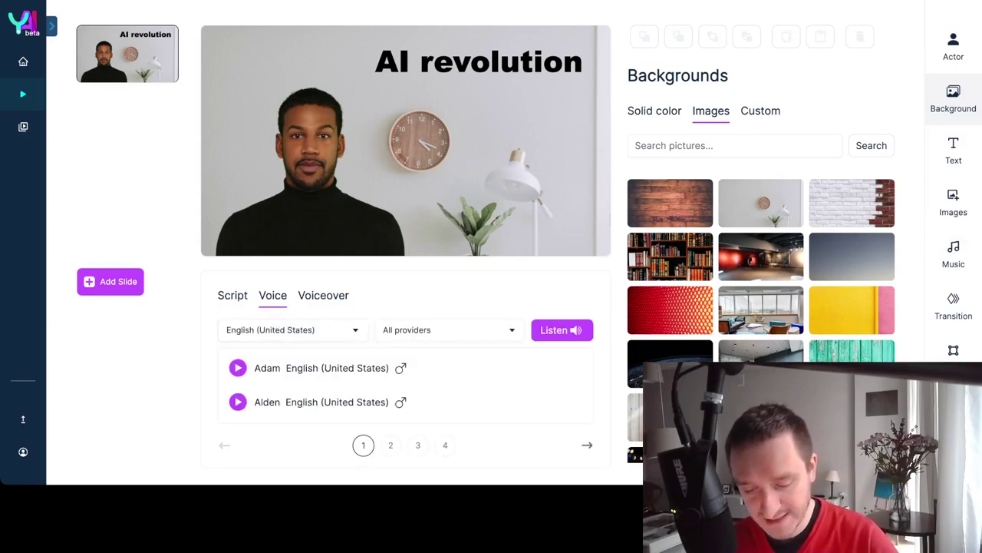
click(291, 329)
scroll(291, 395, down, 3)
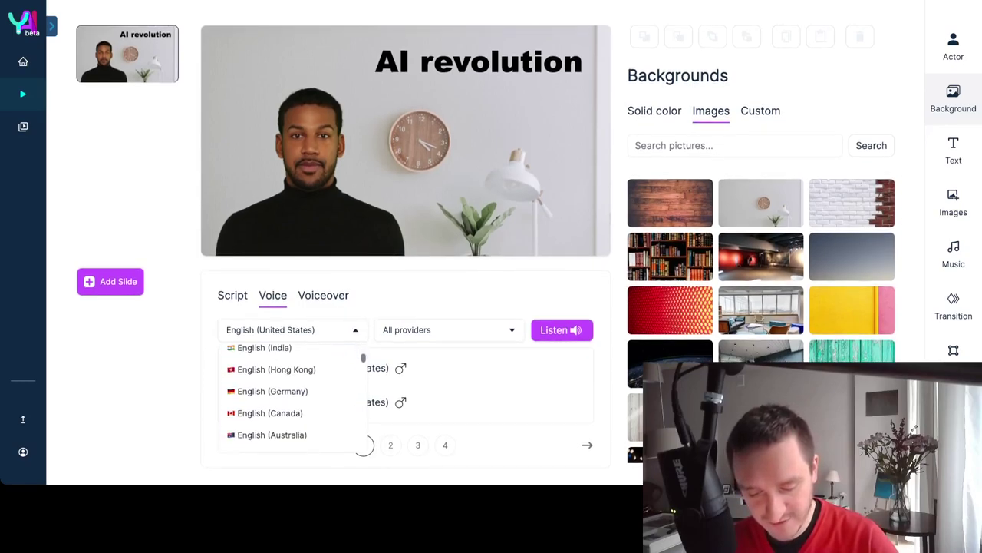
scroll(292, 395, down, 10)
scroll(292, 395, down, 15)
scroll(292, 395, up, 10)
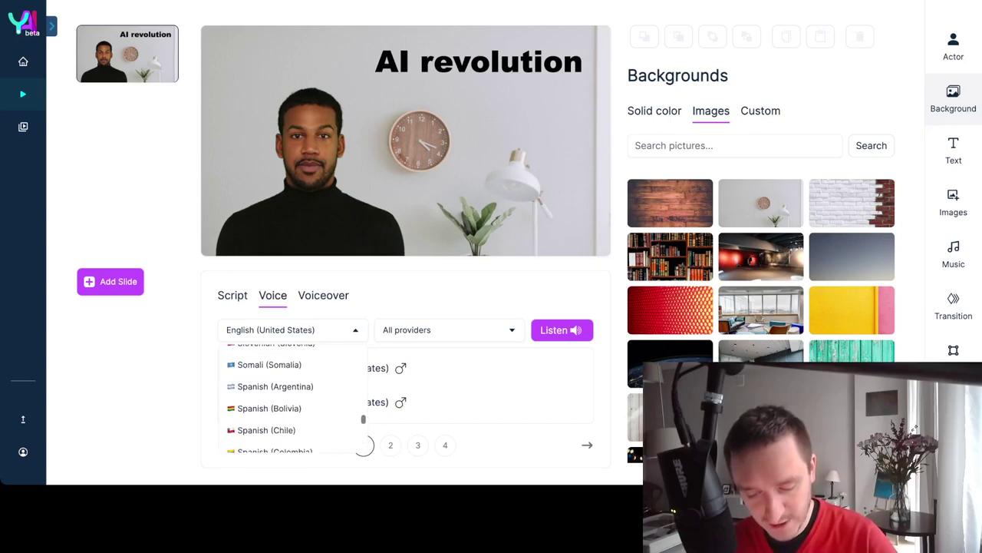
scroll(292, 396, up, 5)
scroll(292, 396, down, 2)
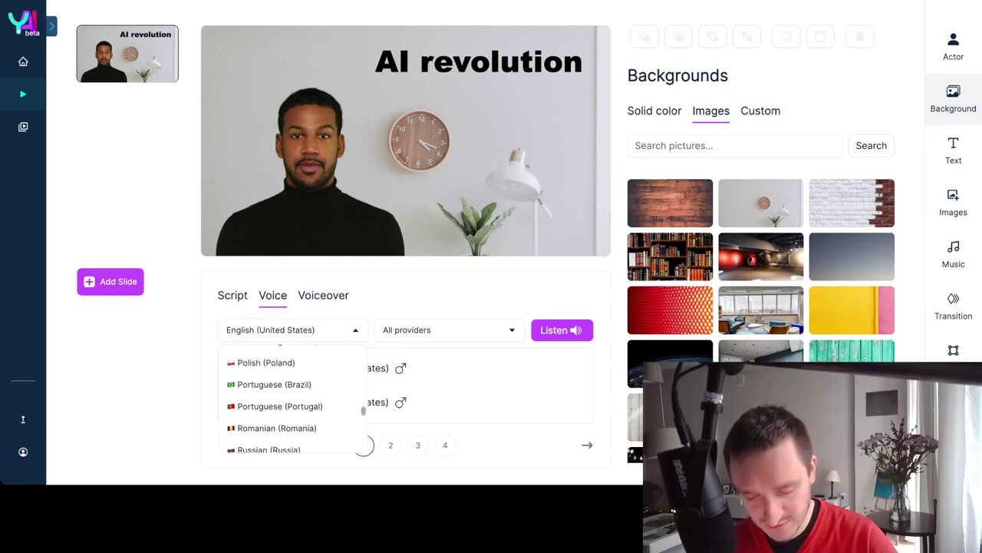
scroll(292, 395, up, 1)
scroll(292, 395, down, 10)
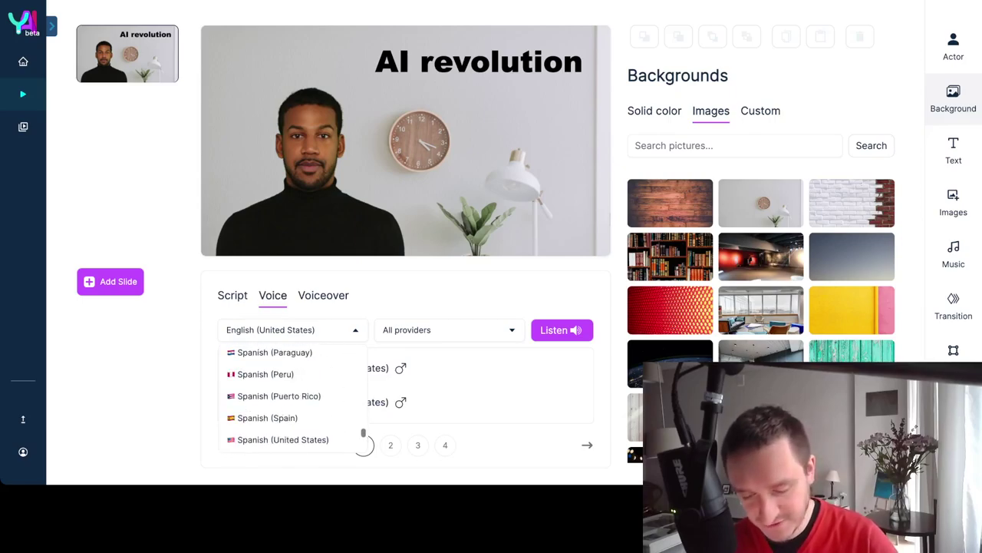
scroll(292, 395, down, 5)
key(Escape)
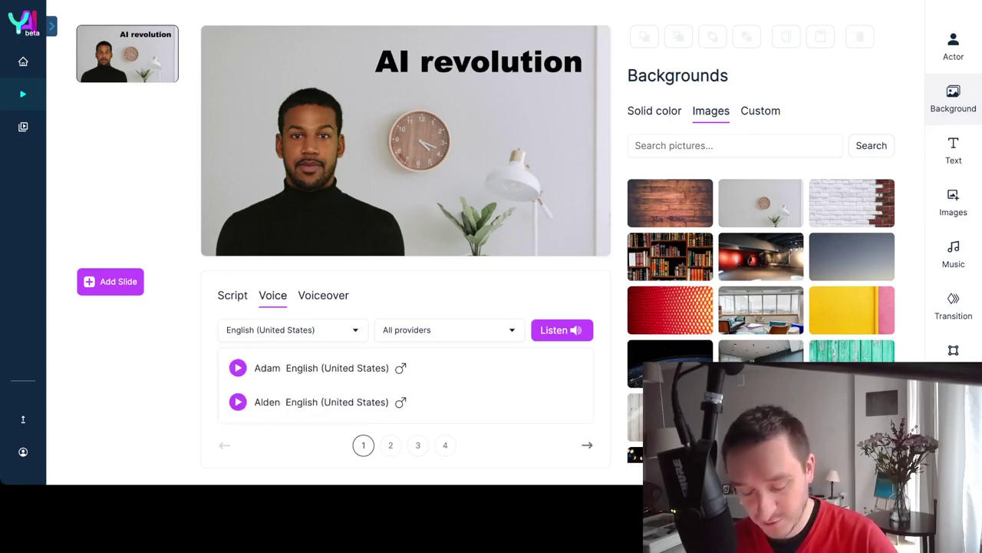
Look through the editor's text presets, actors, backgrounds, stock images and music choices for the Test1 slide.
scroll(405, 230, up, 1)
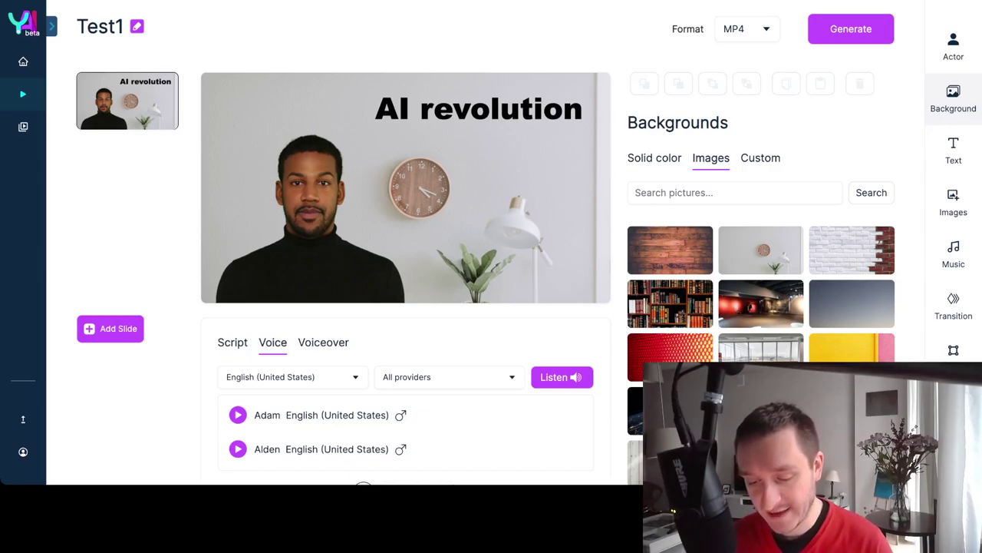
scroll(407, 268, down, 1)
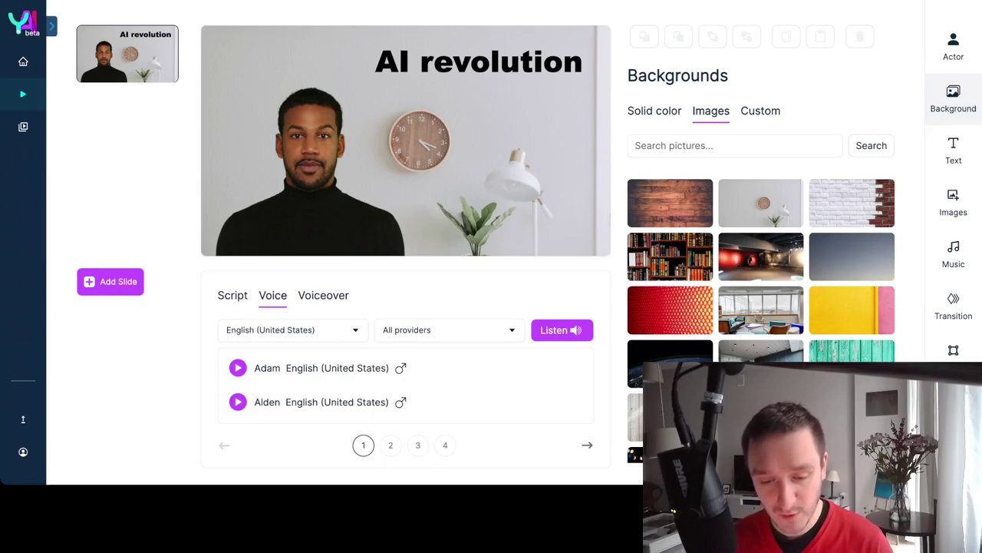
scroll(407, 269, up, 1)
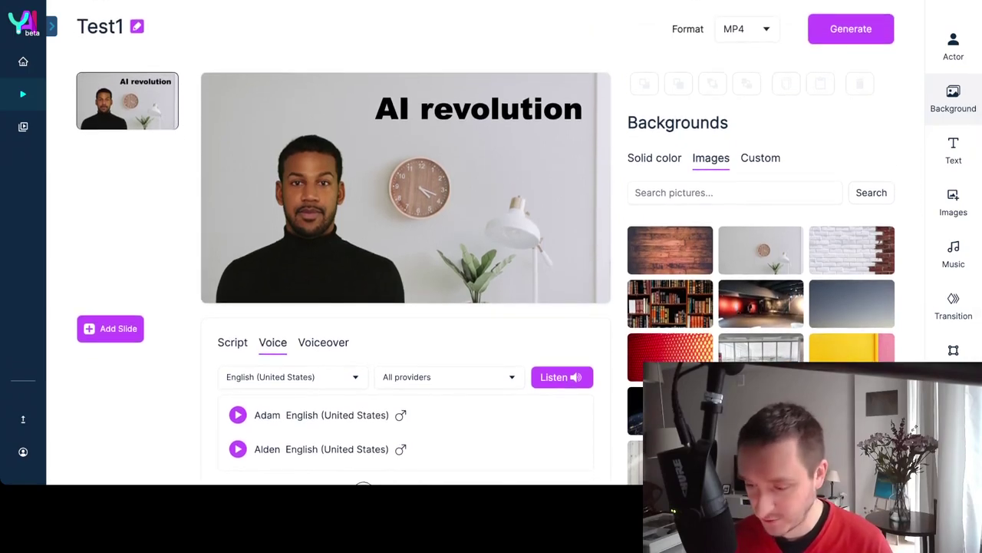
click(953, 151)
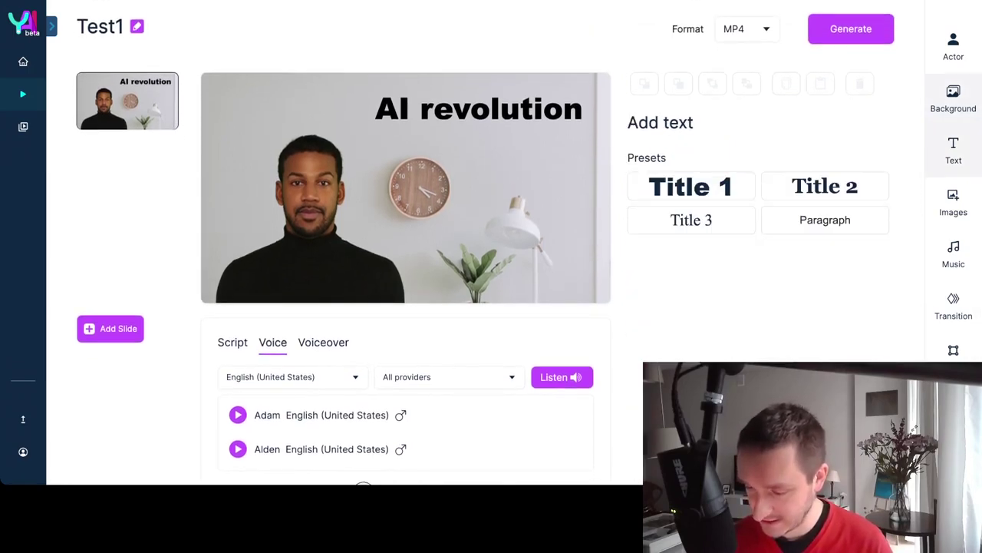
click(953, 47)
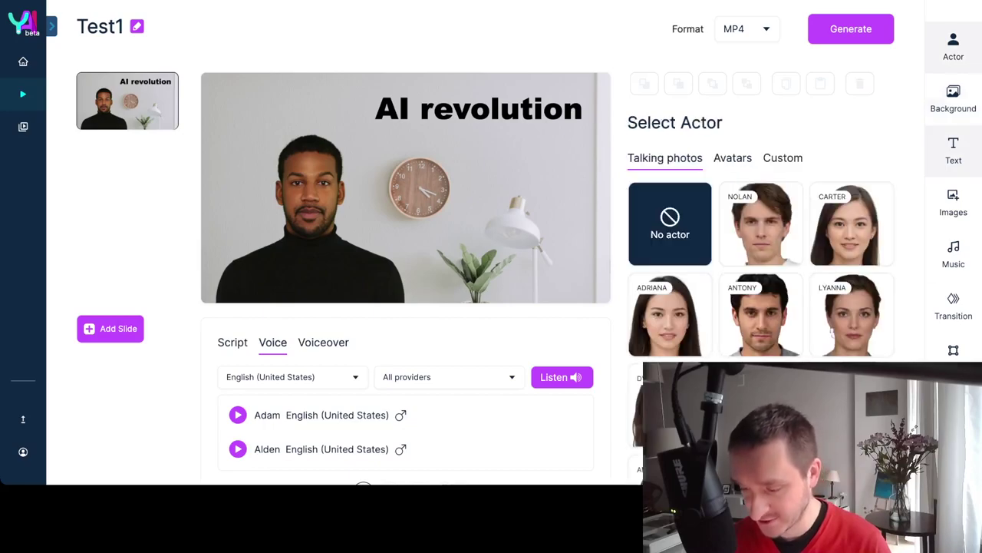
click(953, 99)
click(953, 203)
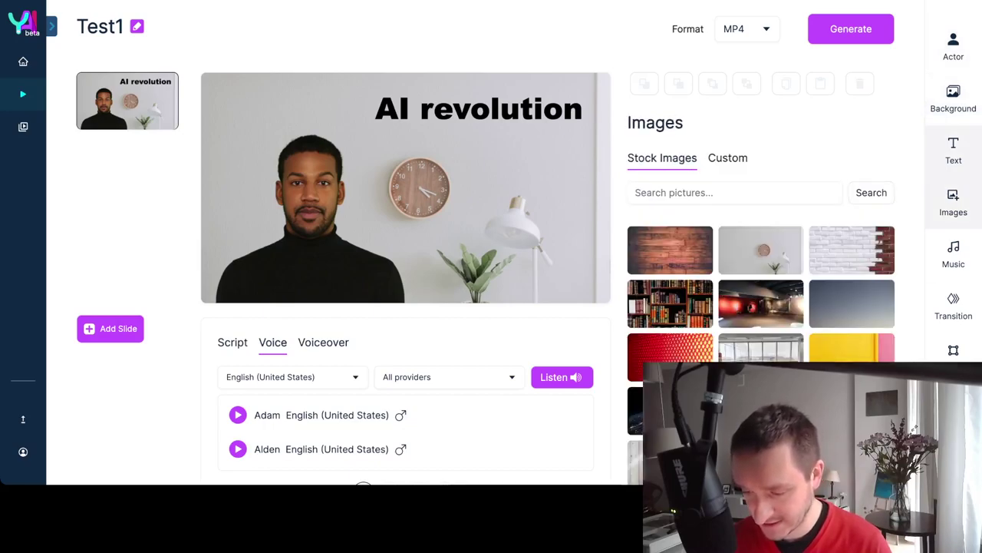
click(954, 254)
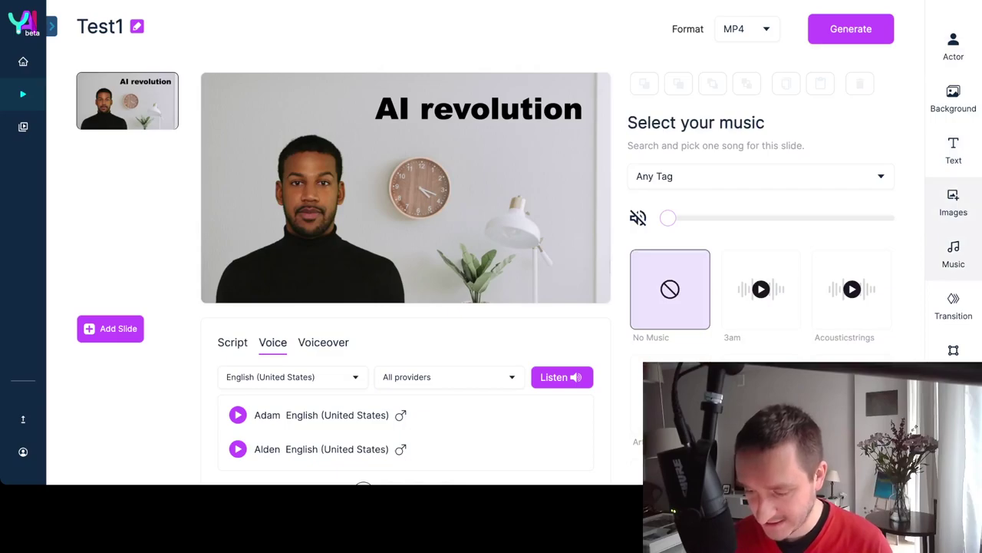
scroll(491, 231, down, 1)
scroll(491, 230, up, 1)
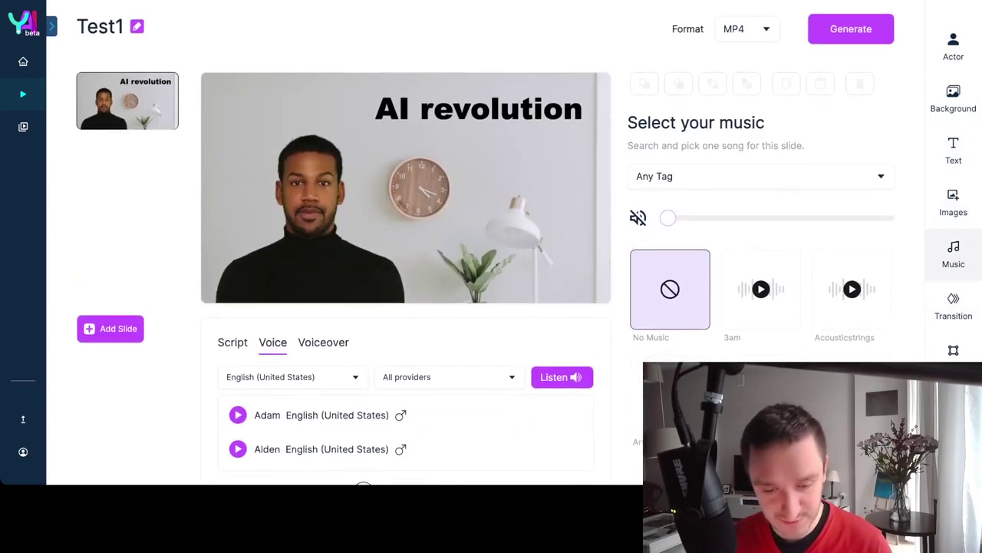
Load the Kaggle video dated 01/12/2022 from the dashboard's latest videos into the video editor for editing.
click(23, 61)
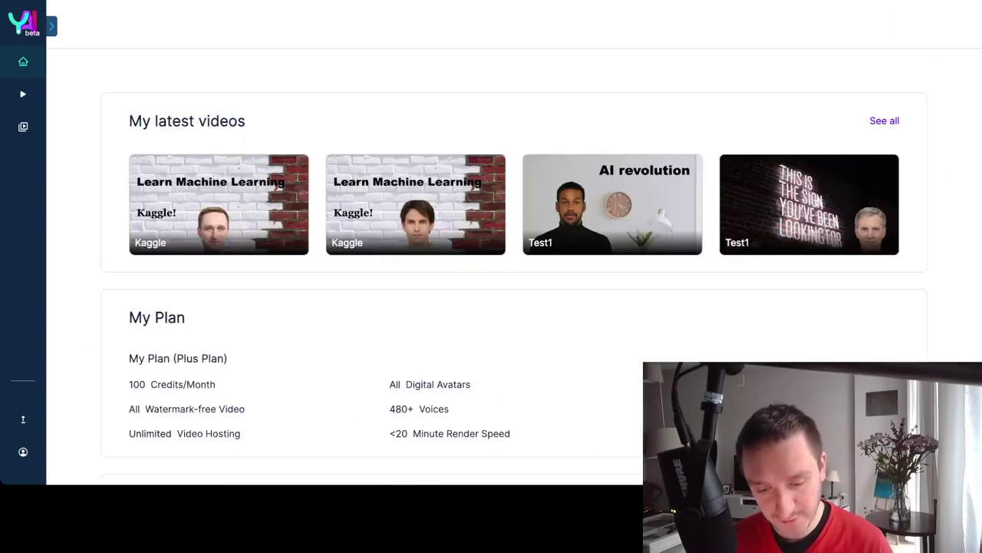
scroll(492, 230, down, 1)
click(218, 115)
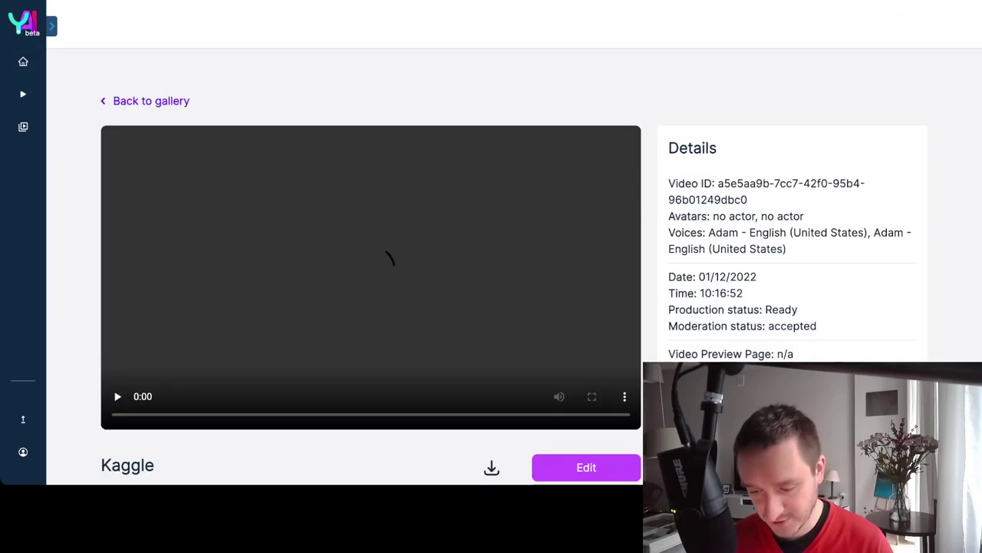
scroll(491, 269, down, 2)
click(587, 314)
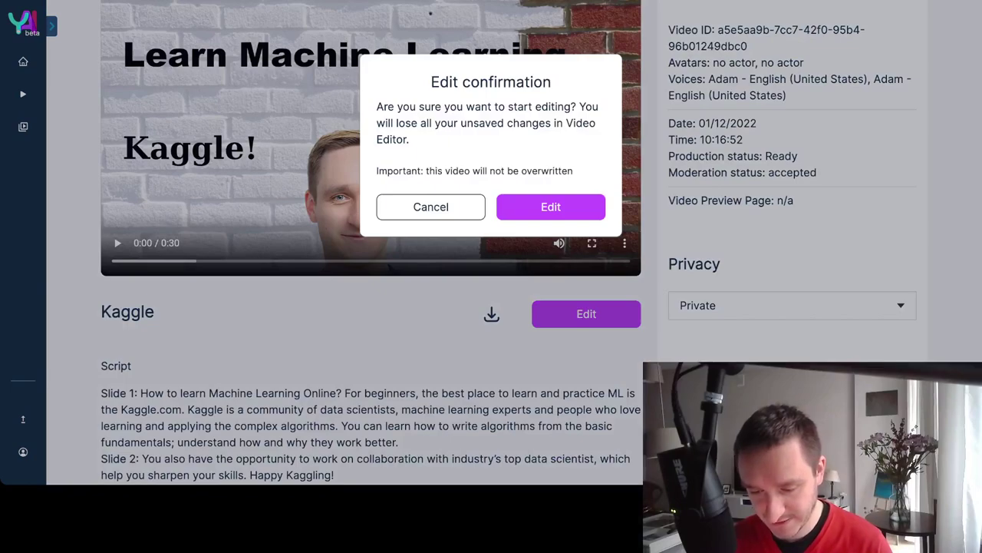
click(550, 207)
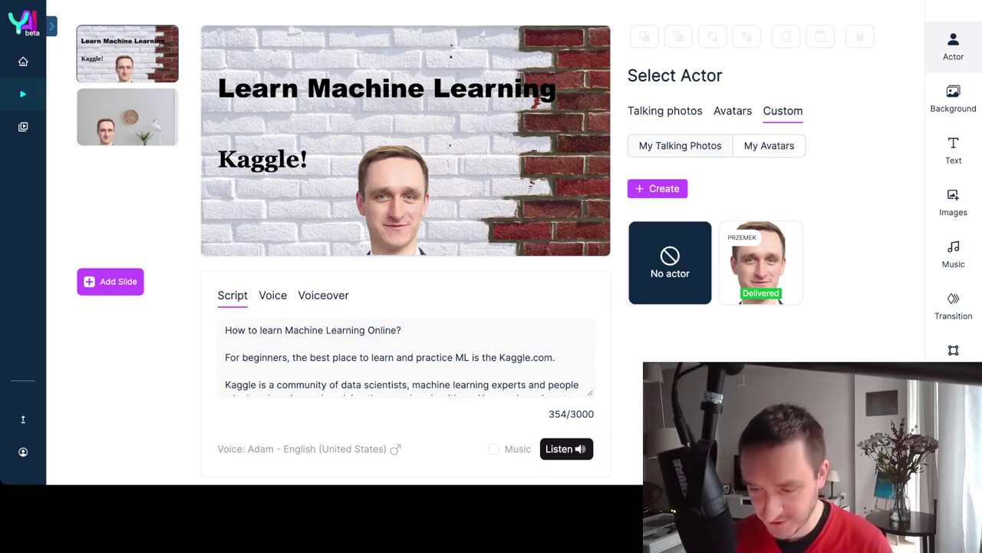
scroll(491, 242, up, 2)
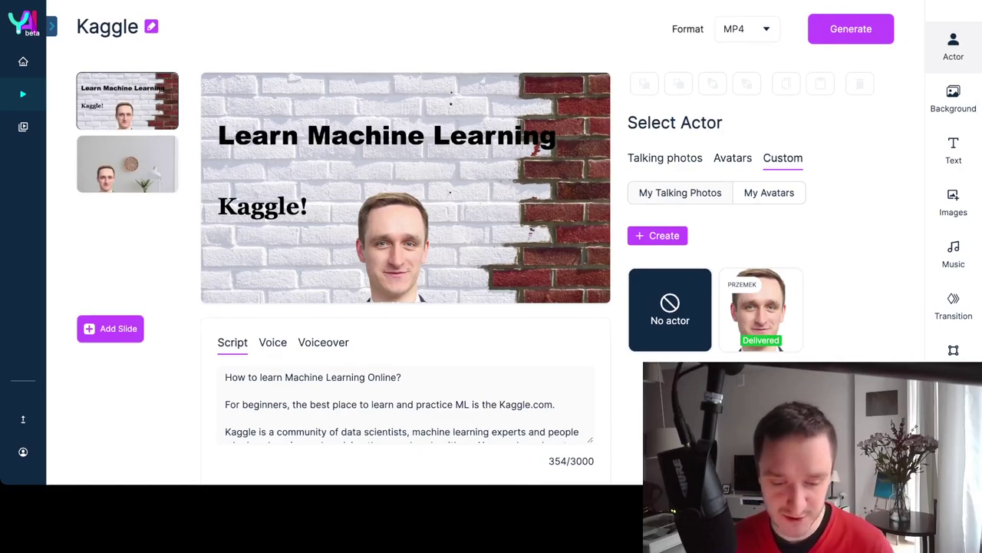
Leave the editor and review the Yepic AI homepage from the Learning Hub section back up to "Your AI Video Toolkit".
click(23, 62)
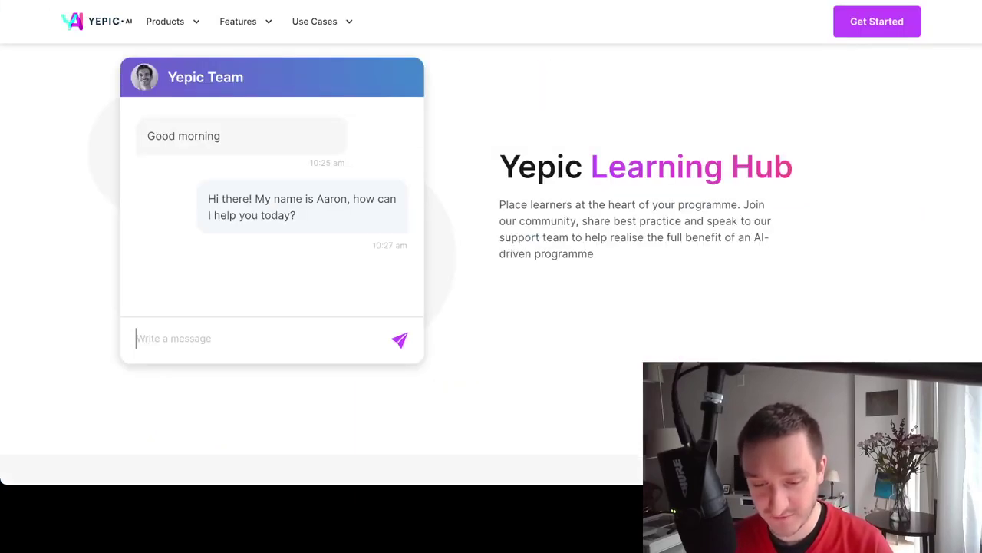
scroll(491, 261, up, 15)
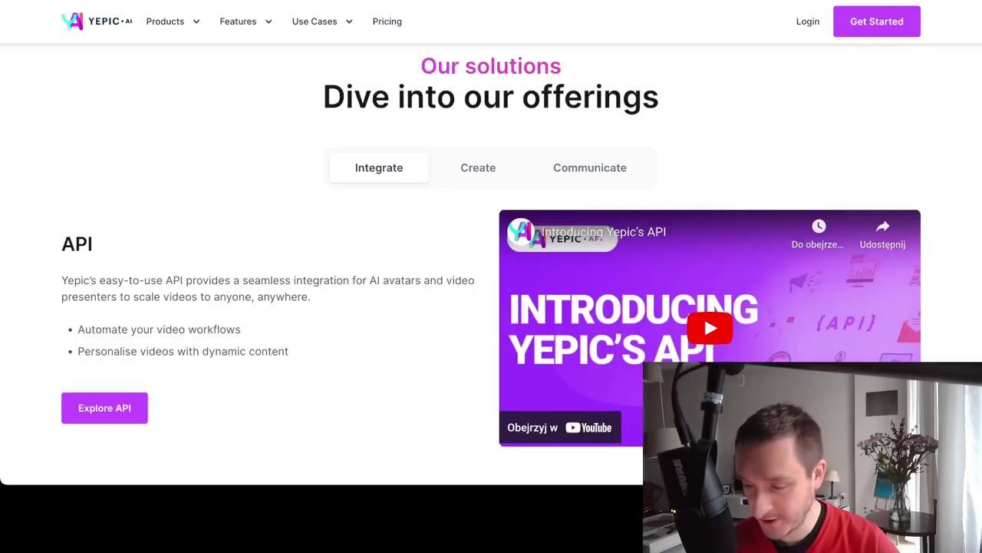
scroll(491, 260, up, 10)
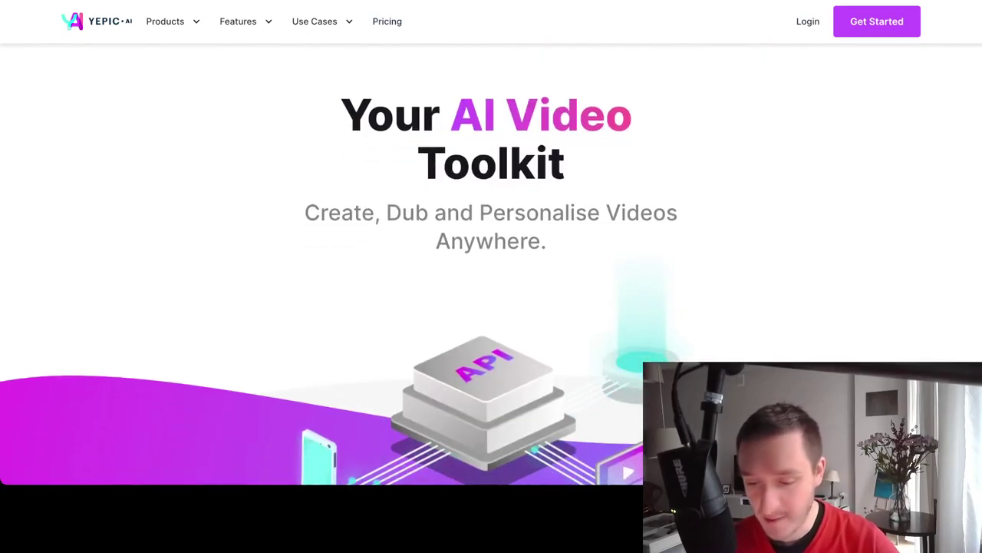
scroll(491, 276, down, 1)
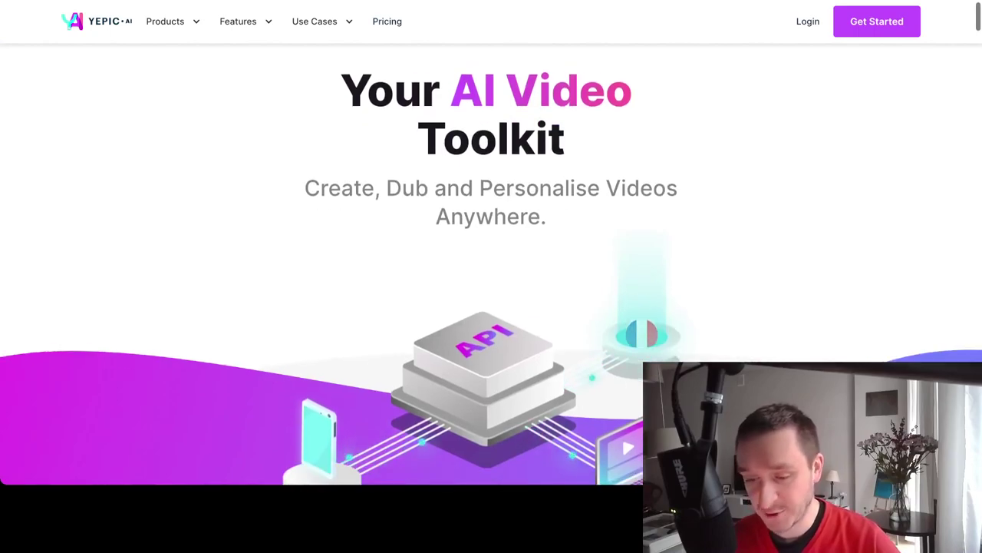